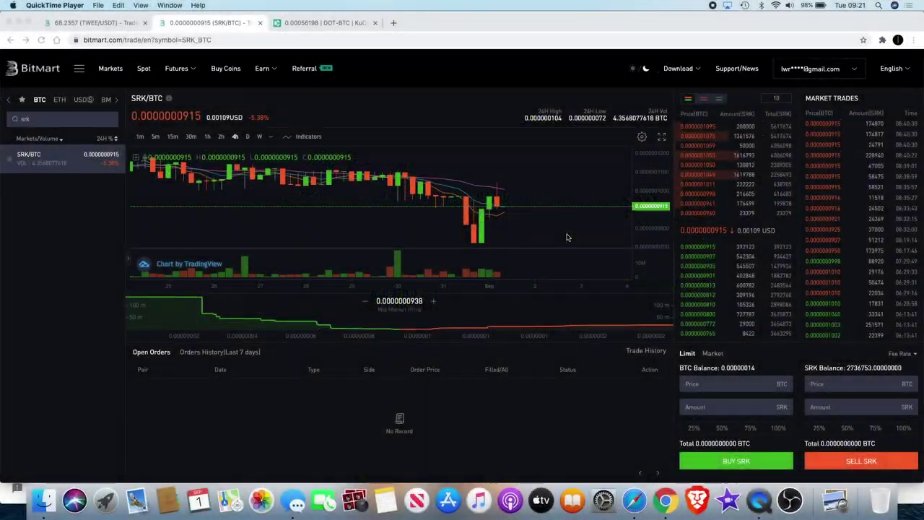
Step: Draw a horizontal support line at about 0.0000000681 beneath the recent lows on the SRK/BTC 4h chart and deselect it
{"action": "scroll", "coordinate": [566, 237], "scroll_direction": "down", "scroll_amount": 5}
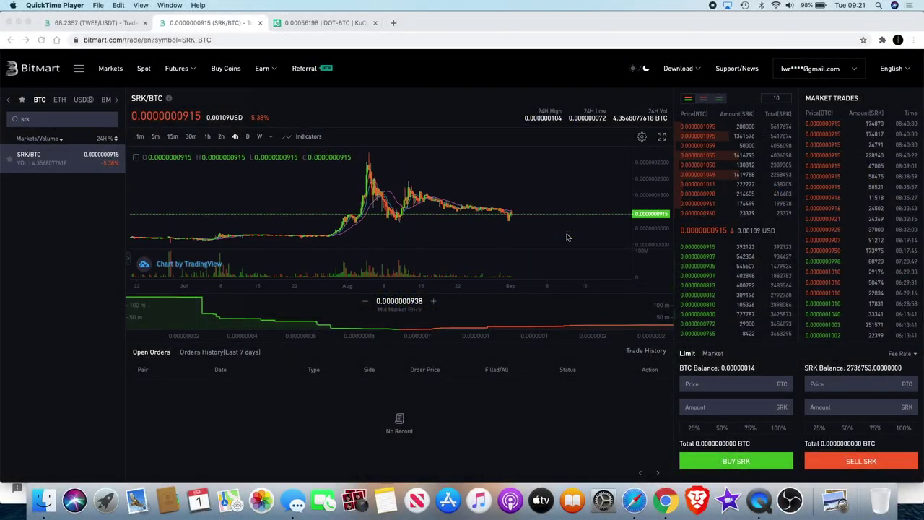
{"action": "scroll", "coordinate": [566, 236], "scroll_direction": "up", "scroll_amount": 3}
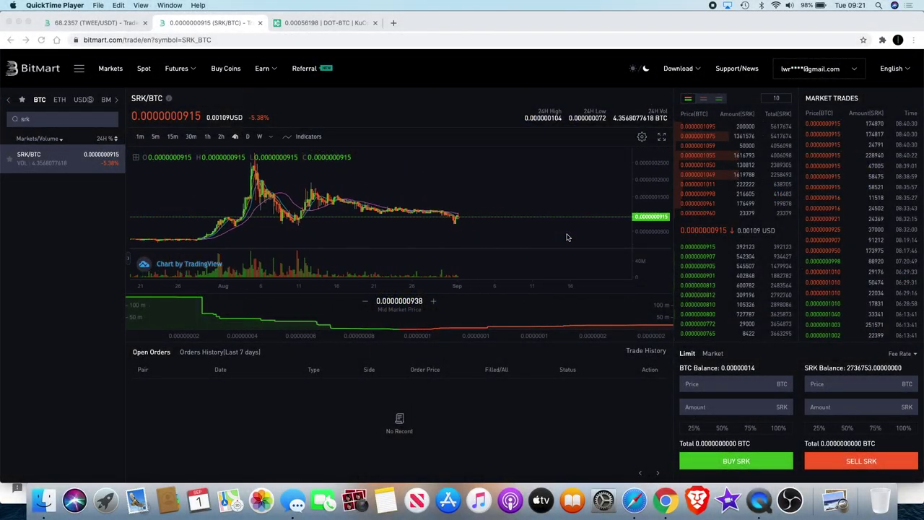
{"action": "left_click", "coordinate": [128, 259]}
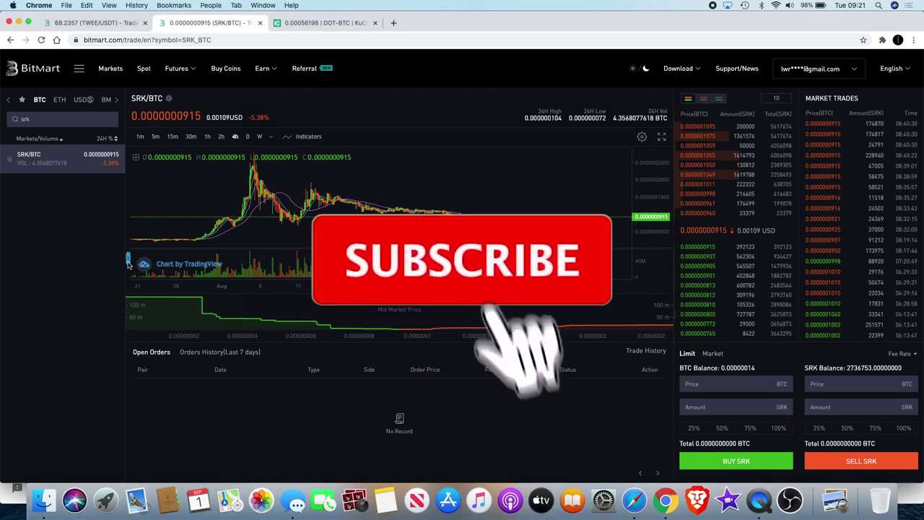
{"action": "left_click", "coordinate": [128, 260]}
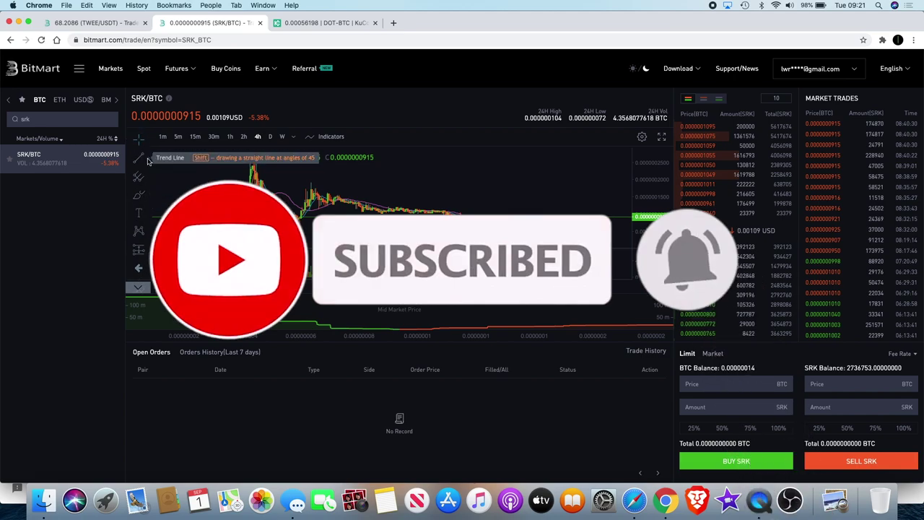
{"action": "left_click", "coordinate": [147, 162]}
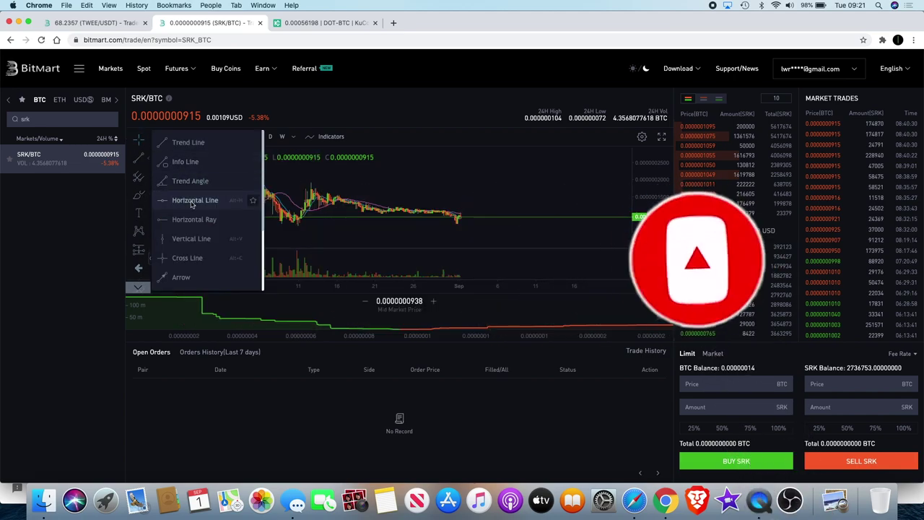
{"action": "left_click", "coordinate": [191, 201]}
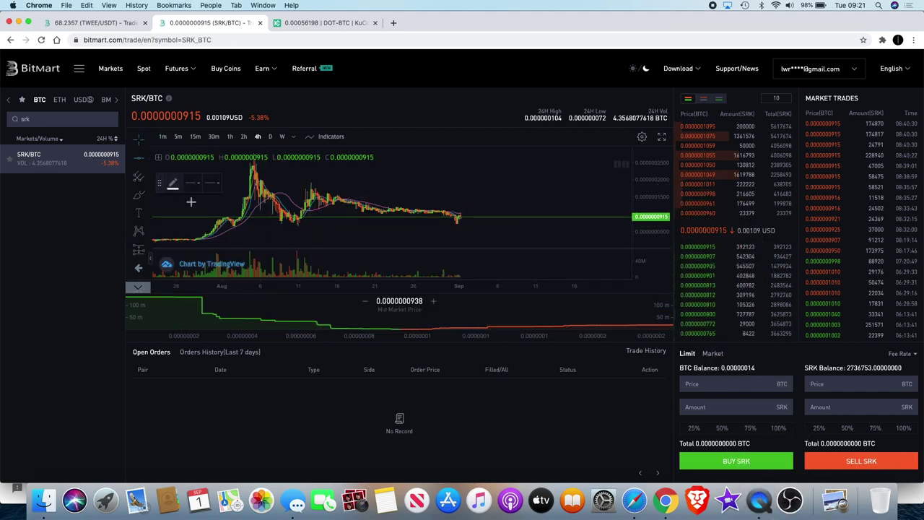
{"action": "left_click", "coordinate": [394, 225]}
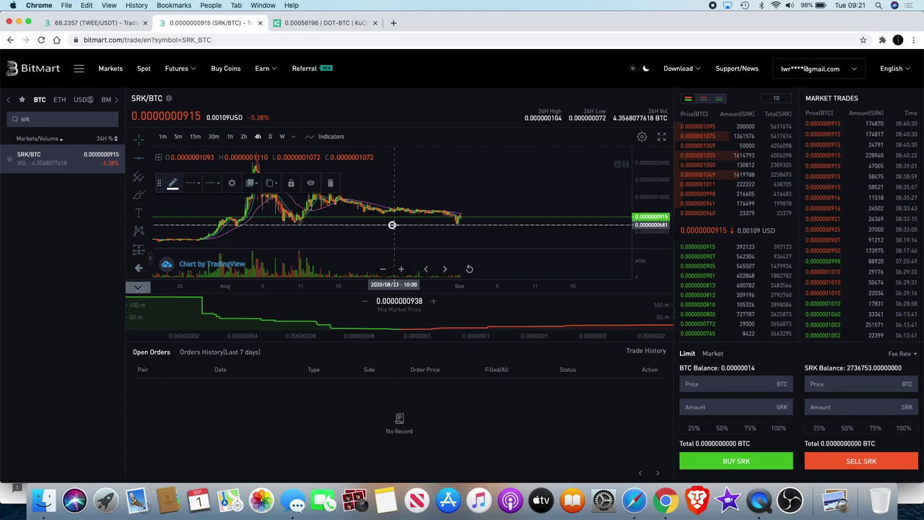
{"action": "scroll", "coordinate": [394, 225], "scroll_direction": "down", "scroll_amount": 5}
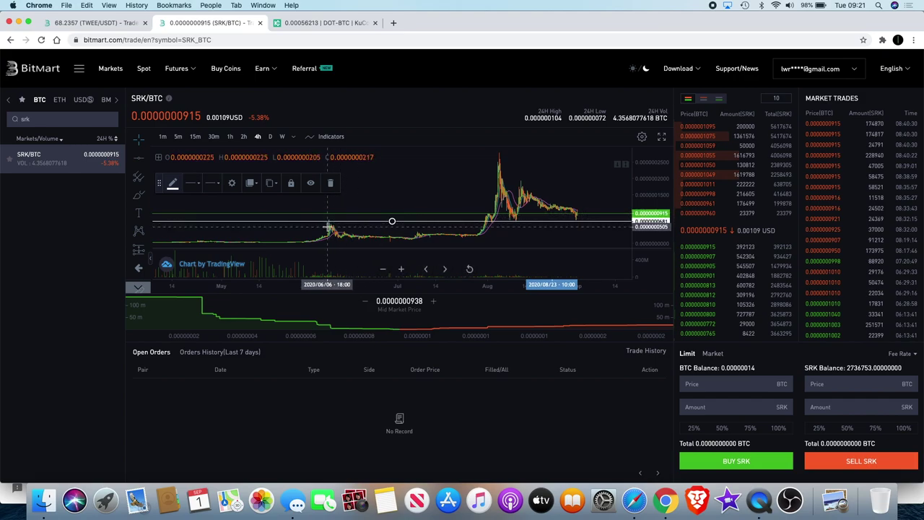
{"action": "scroll", "coordinate": [473, 224], "scroll_direction": "up", "scroll_amount": 4}
{"action": "scroll", "coordinate": [473, 226], "scroll_direction": "up", "scroll_amount": 4}
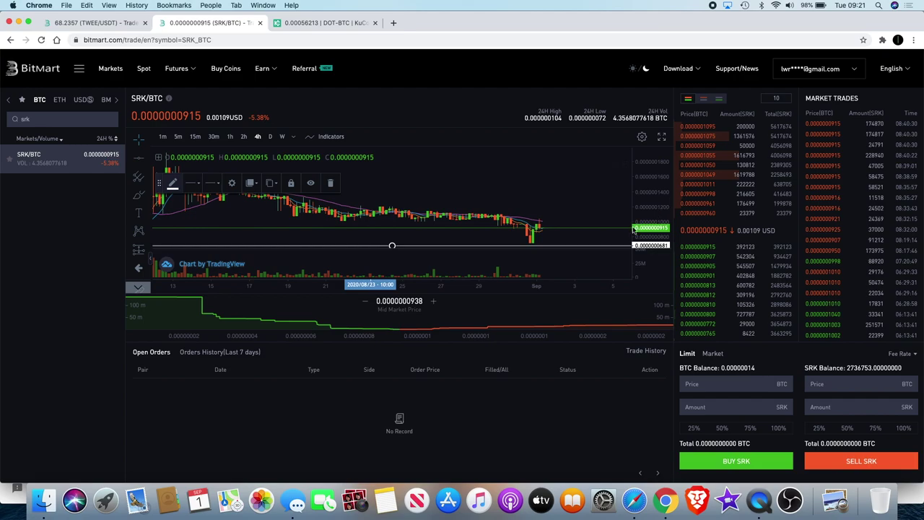
{"action": "left_click", "coordinate": [610, 215]}
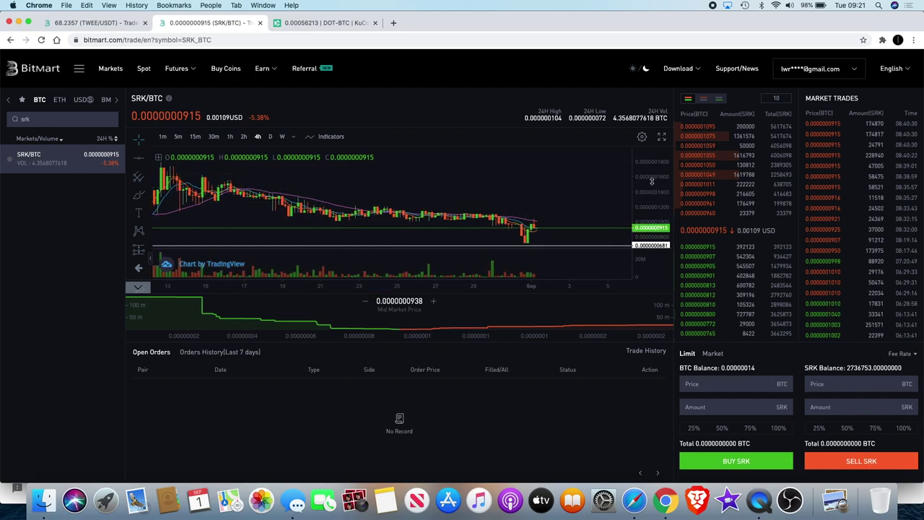
Step: Measure the percentage move from the latest low up to the earlier consolidation level, and clear the measurement
{"action": "left_click_drag", "start_coordinate": [651, 181], "coordinate": [650, 210]}
{"action": "scroll", "coordinate": [604, 207], "scroll_direction": "up", "scroll_amount": 5}
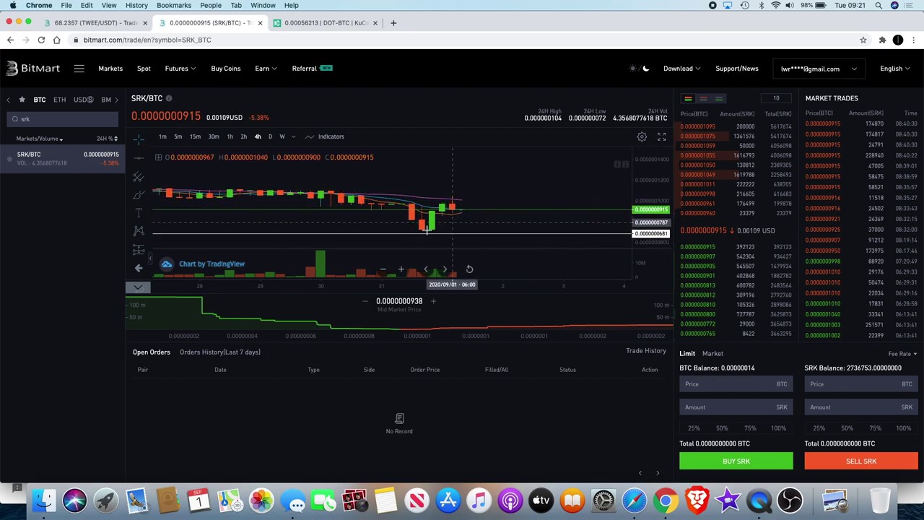
{"action": "scroll", "coordinate": [142, 205], "scroll_direction": "down", "scroll_amount": 2}
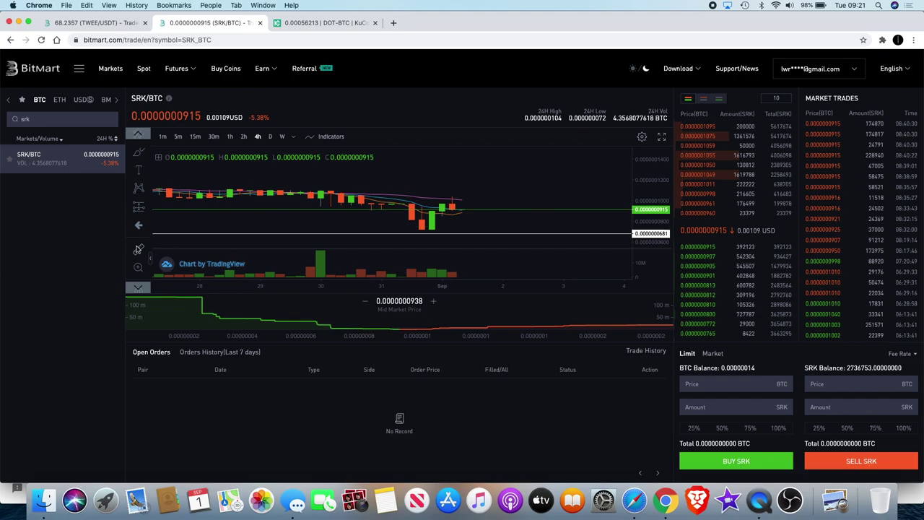
{"action": "left_click", "coordinate": [138, 248]}
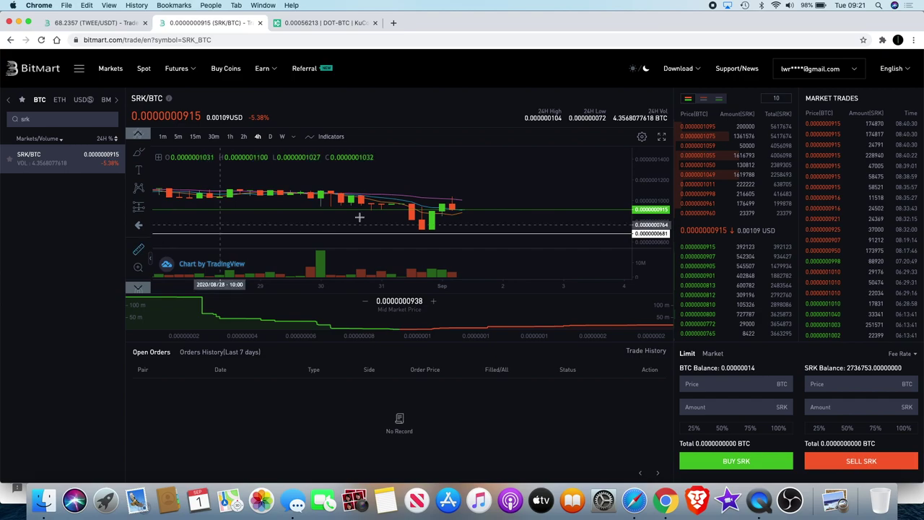
{"action": "left_click", "coordinate": [447, 229]}
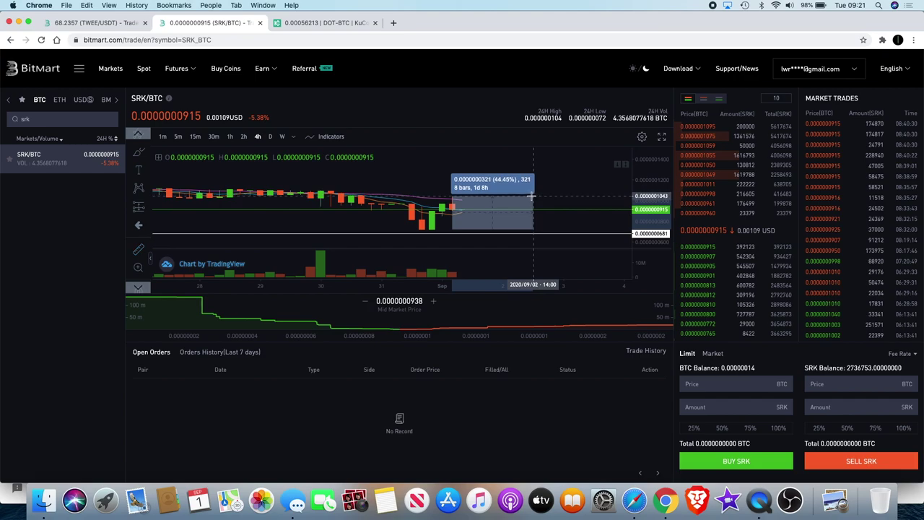
{"action": "left_click", "coordinate": [523, 229]}
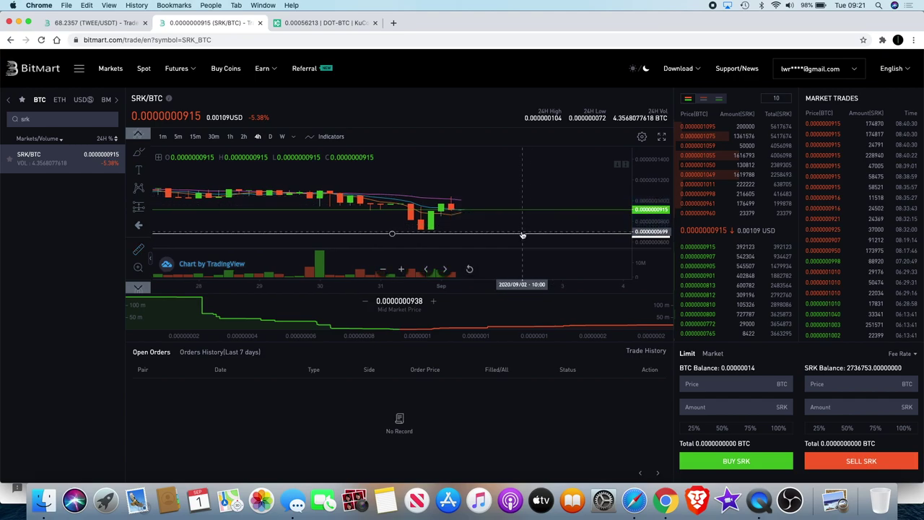
Step: Raise the horizontal support line to about 0.0000000699 and move its floating drawing toolbar lower on the chart, off the candles
{"action": "left_click", "coordinate": [522, 234]}
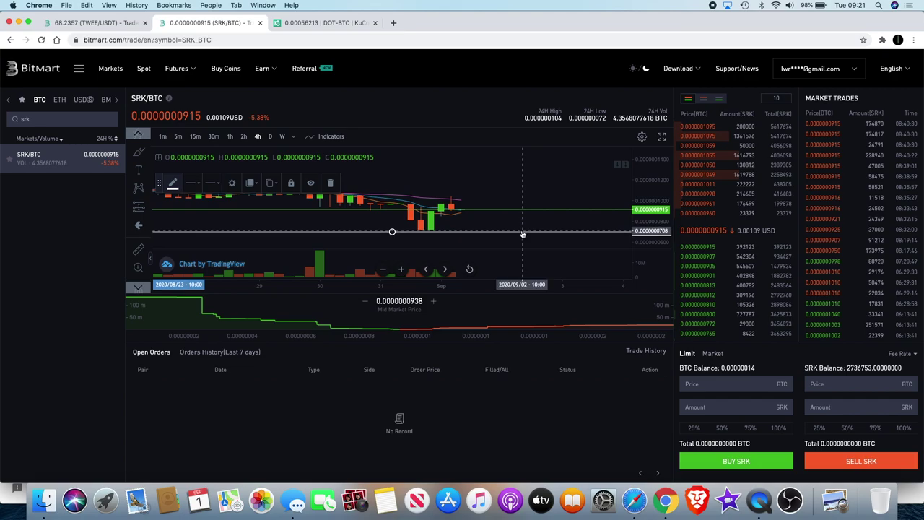
{"action": "scroll", "coordinate": [523, 219], "scroll_direction": "down", "scroll_amount": 5}
{"action": "left_click_drag", "start_coordinate": [158, 183], "coordinate": [157, 216]}
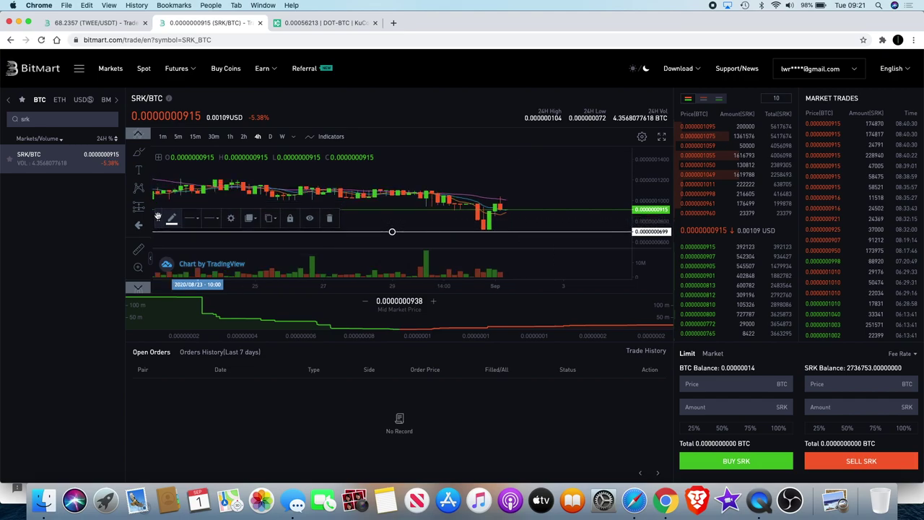
Step: Draw a second horizontal line at about 0.0000001001, above the current price, to mark resistance
{"action": "scroll", "coordinate": [470, 205], "scroll_direction": "down", "scroll_amount": 5}
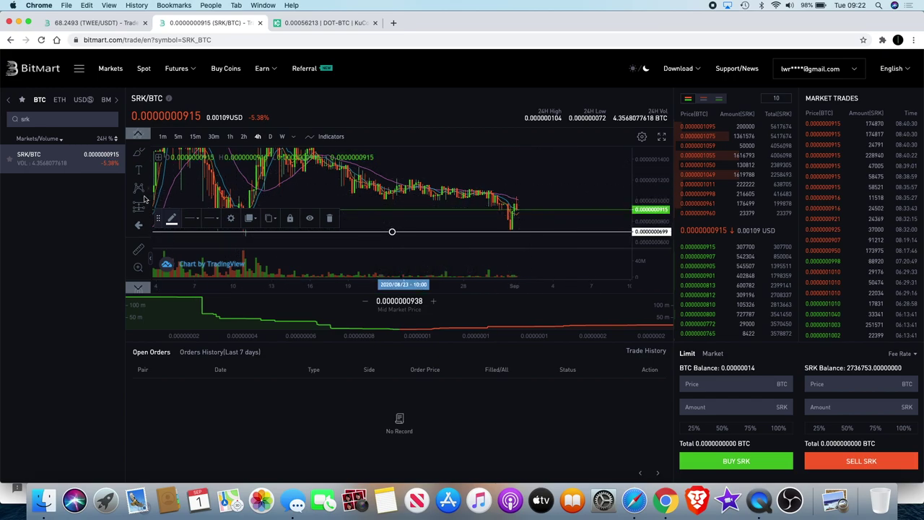
{"action": "scroll", "coordinate": [144, 194], "scroll_direction": "up", "scroll_amount": 2}
{"action": "left_click", "coordinate": [140, 161]}
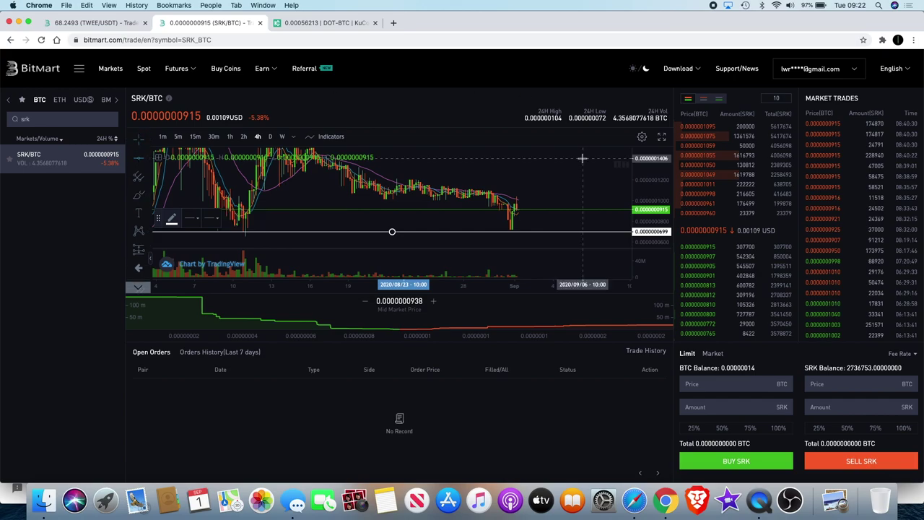
{"action": "left_click", "coordinate": [574, 200]}
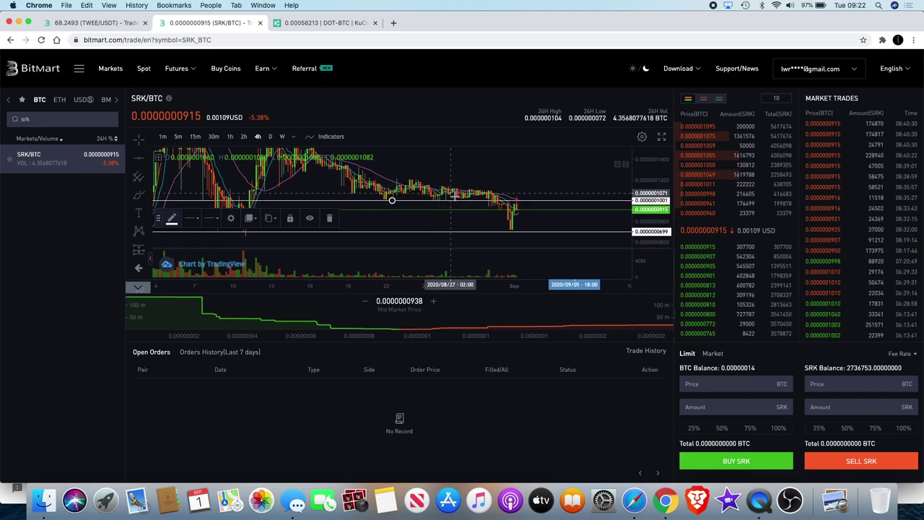
Step: Examine the recent SRK/BTC candles against the support and resistance lines, both close up and over the longer price history
{"action": "scroll", "coordinate": [488, 209], "scroll_direction": "up", "scroll_amount": 5}
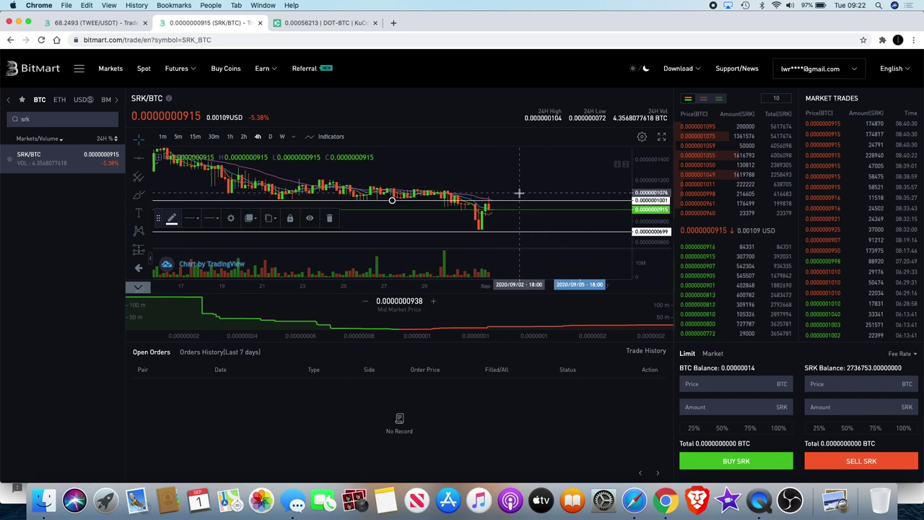
{"action": "left_click", "coordinate": [584, 199]}
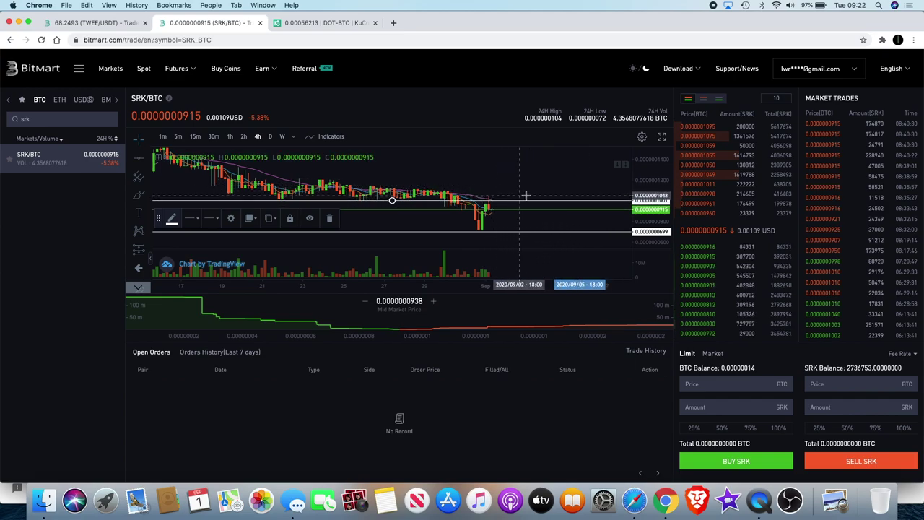
{"action": "scroll", "coordinate": [591, 195], "scroll_direction": "down", "scroll_amount": 5}
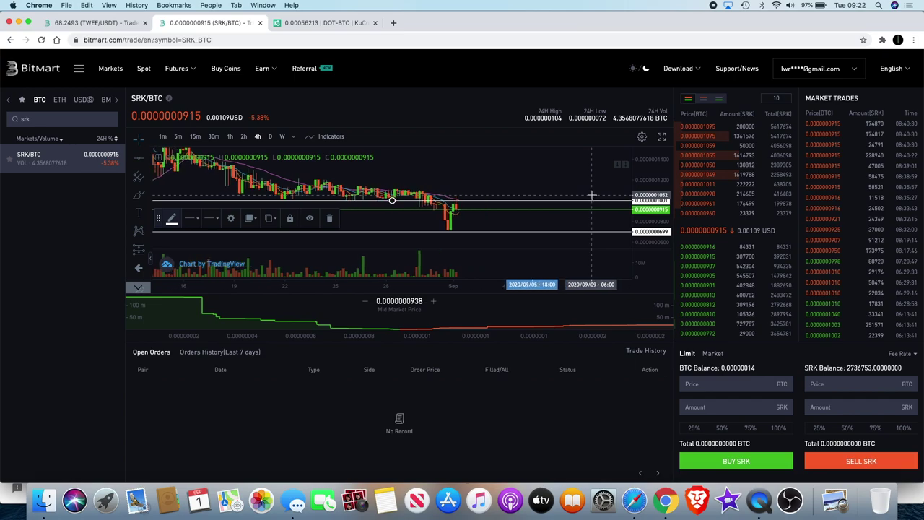
{"action": "scroll", "coordinate": [591, 195], "scroll_direction": "up", "scroll_amount": 2}
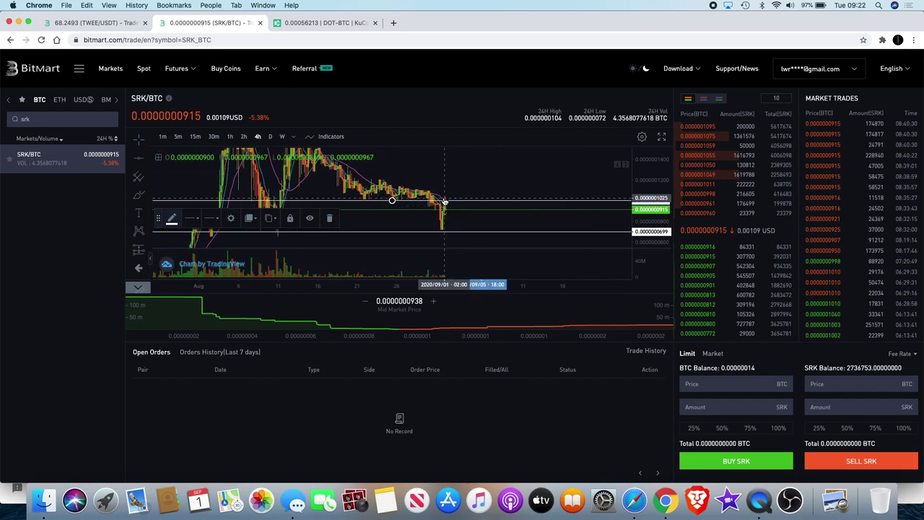
{"action": "scroll", "coordinate": [476, 205], "scroll_direction": "up", "scroll_amount": 3}
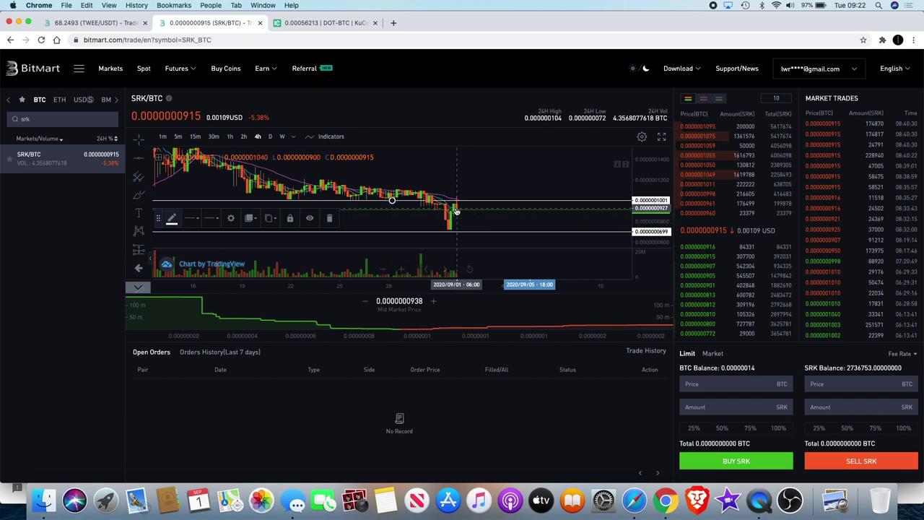
{"action": "scroll", "coordinate": [466, 213], "scroll_direction": "up", "scroll_amount": 3}
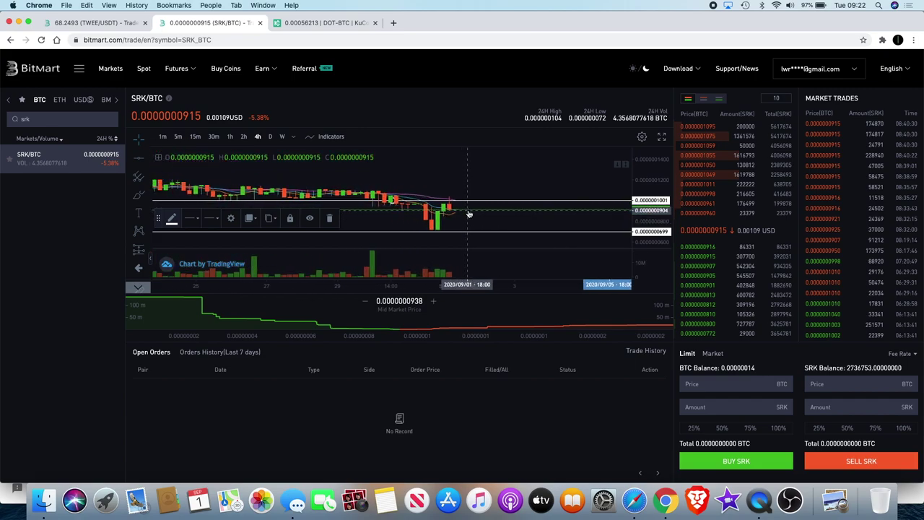
{"action": "scroll", "coordinate": [488, 213], "scroll_direction": "up", "scroll_amount": 4}
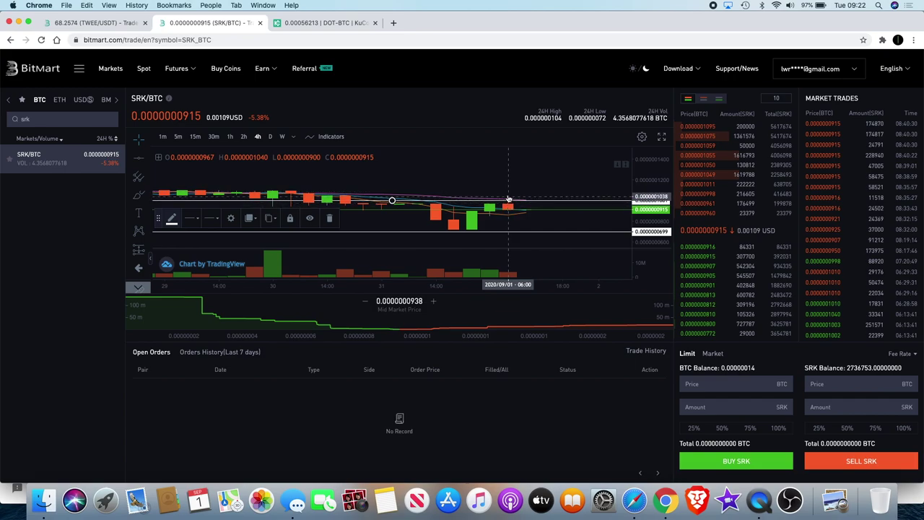
{"action": "scroll", "coordinate": [519, 191], "scroll_direction": "down", "scroll_amount": 1}
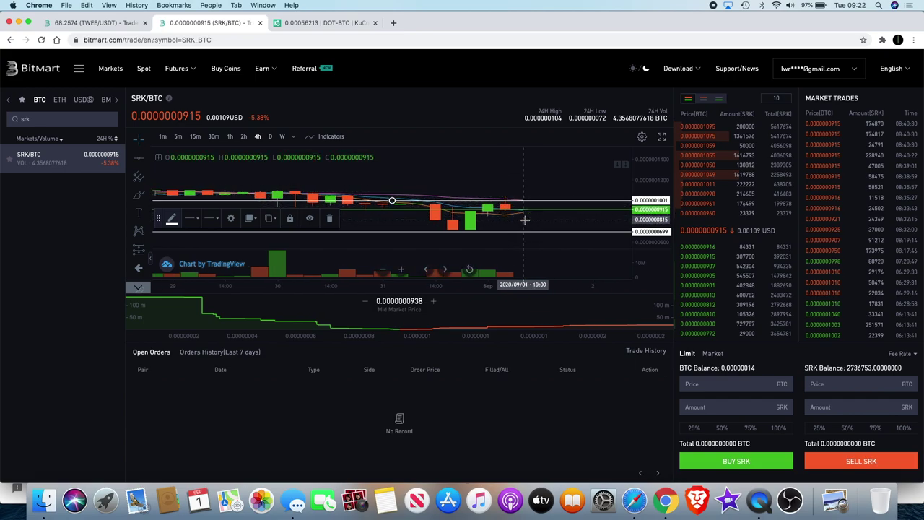
{"action": "scroll", "coordinate": [522, 215], "scroll_direction": "down", "scroll_amount": 1}
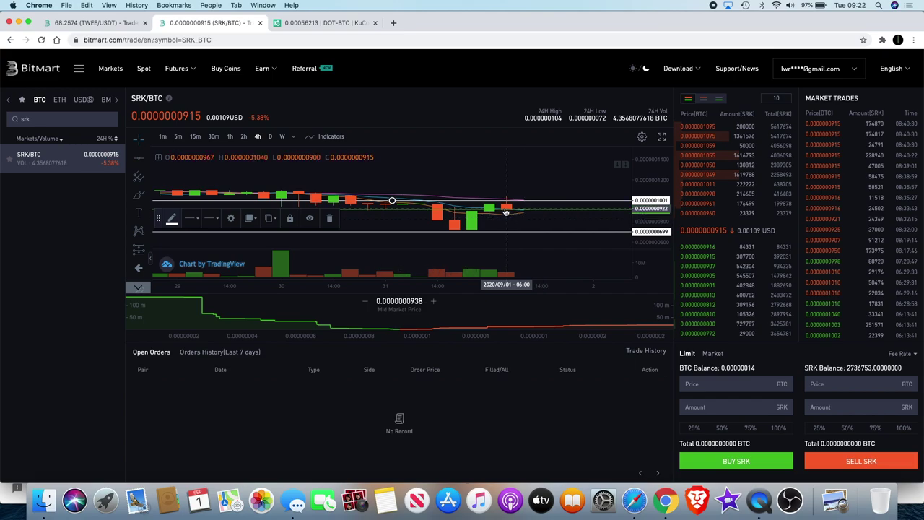
{"action": "scroll", "coordinate": [506, 211], "scroll_direction": "down", "scroll_amount": 4}
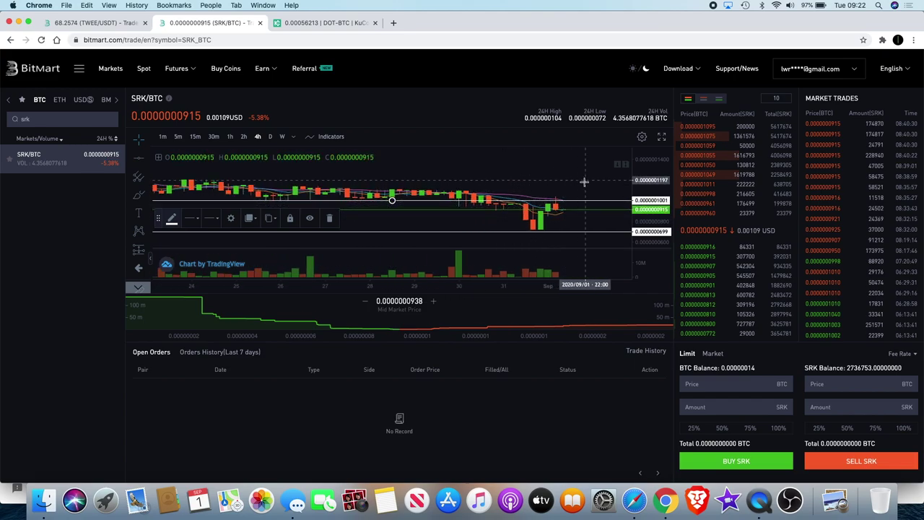
{"action": "scroll", "coordinate": [577, 184], "scroll_direction": "right", "scroll_amount": 3}
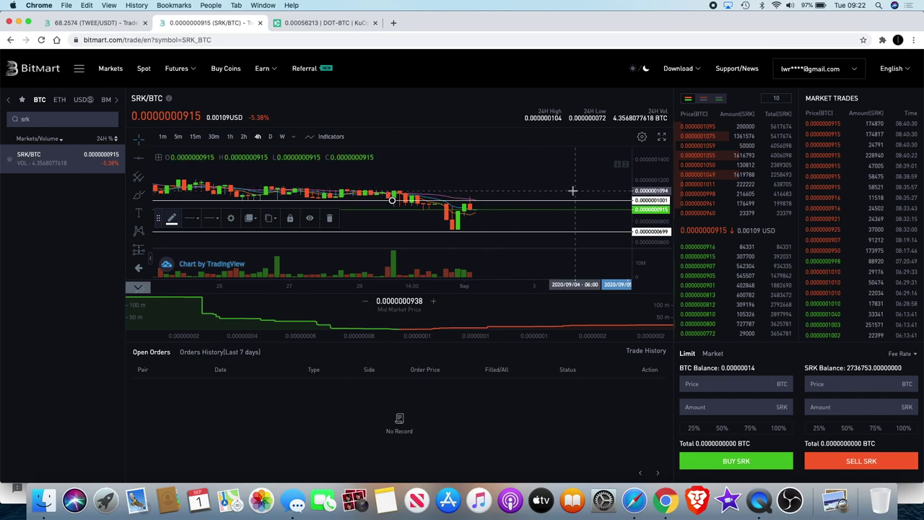
{"action": "scroll", "coordinate": [572, 190], "scroll_direction": "down", "scroll_amount": 4}
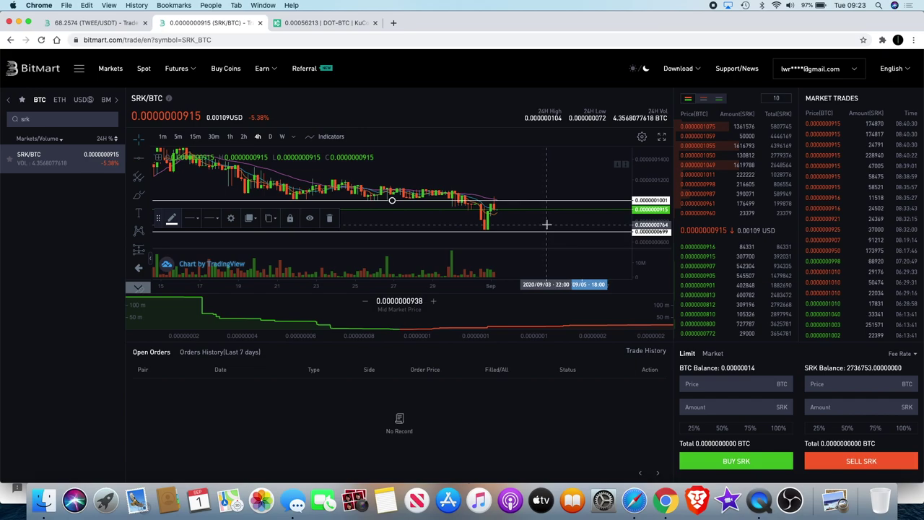
{"action": "scroll", "coordinate": [585, 215], "scroll_direction": "down", "scroll_amount": 3}
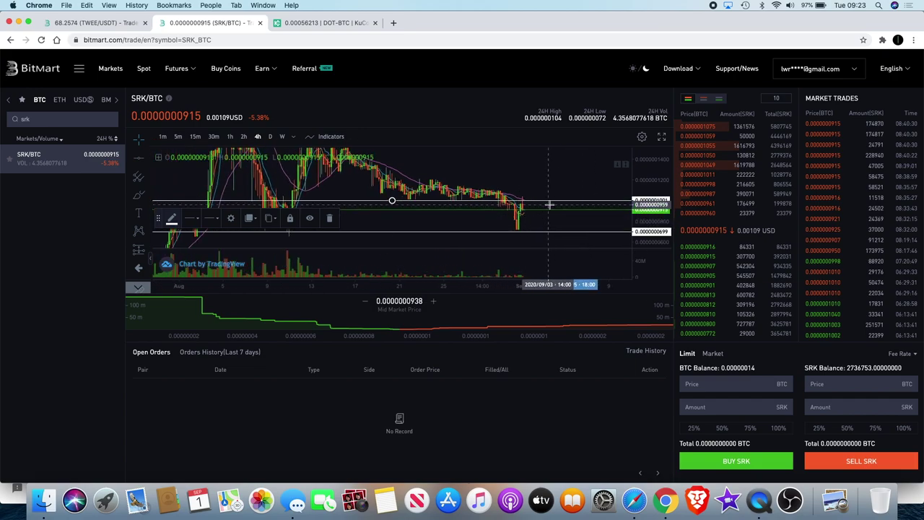
{"action": "scroll", "coordinate": [609, 205], "scroll_direction": "down", "scroll_amount": 4}
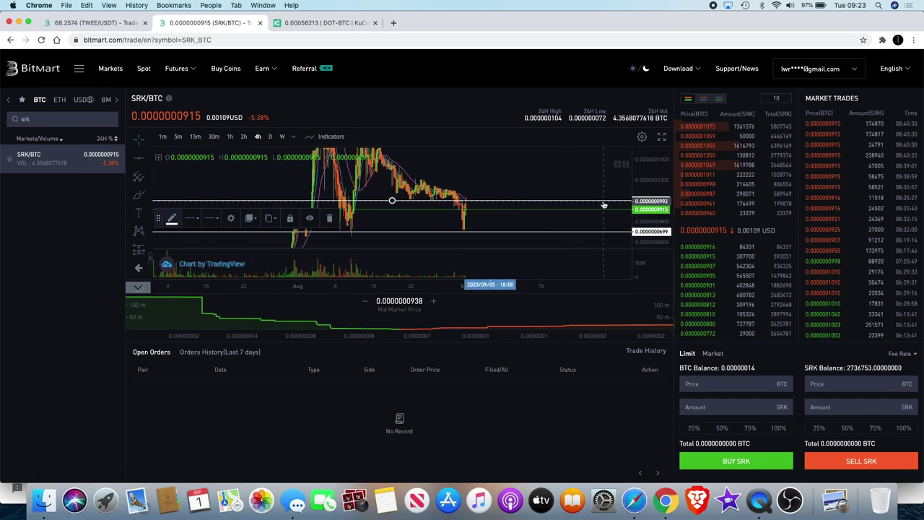
{"action": "scroll", "coordinate": [604, 206], "scroll_direction": "up", "scroll_amount": 3}
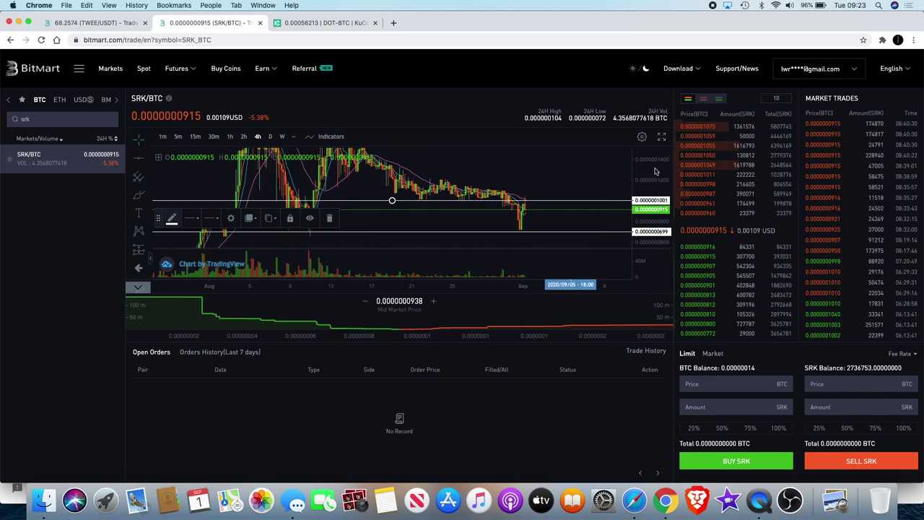
Step: Draw a third horizontal line at about 0.0000000231, along the June–July consolidation, to mark a lower support level
{"action": "scroll", "coordinate": [516, 214], "scroll_direction": "down", "scroll_amount": 5}
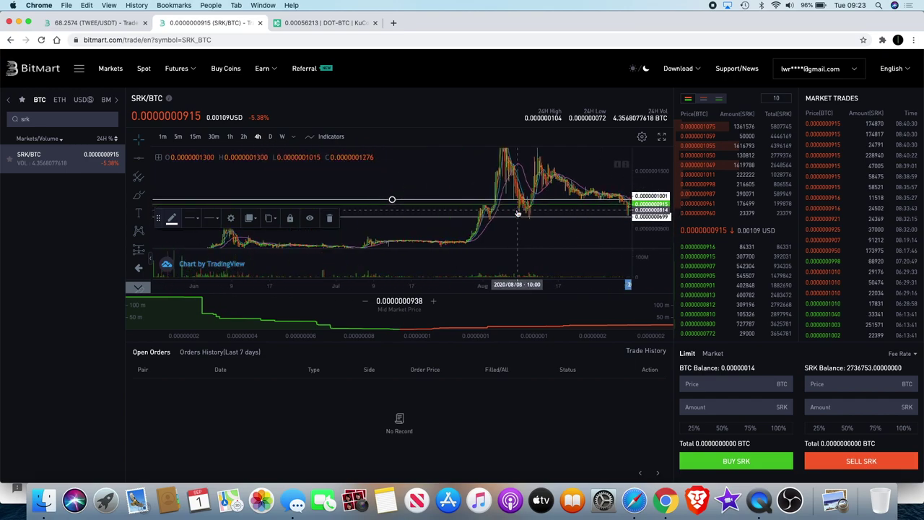
{"action": "scroll", "coordinate": [517, 214], "scroll_direction": "down", "scroll_amount": 3}
{"action": "left_click_drag", "start_coordinate": [511, 189], "coordinate": [511, 158]}
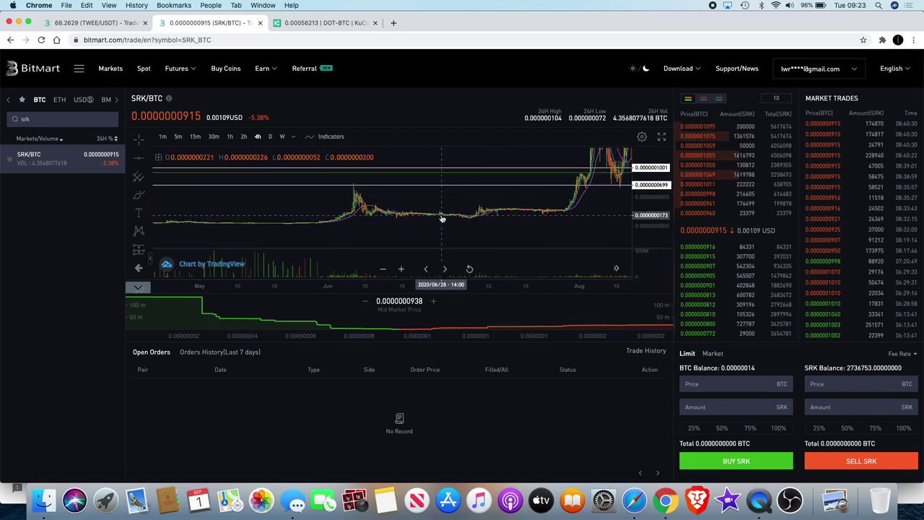
{"action": "left_click", "coordinate": [141, 164]}
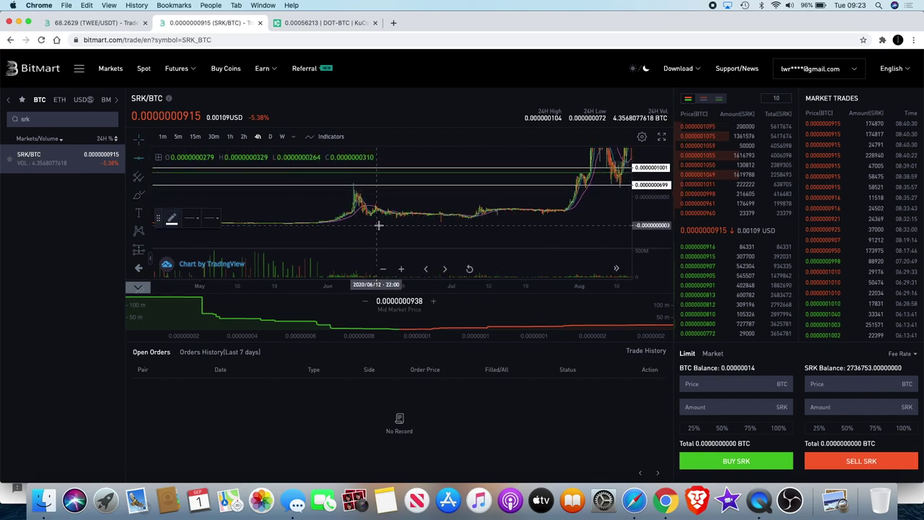
{"action": "left_click", "coordinate": [392, 215]}
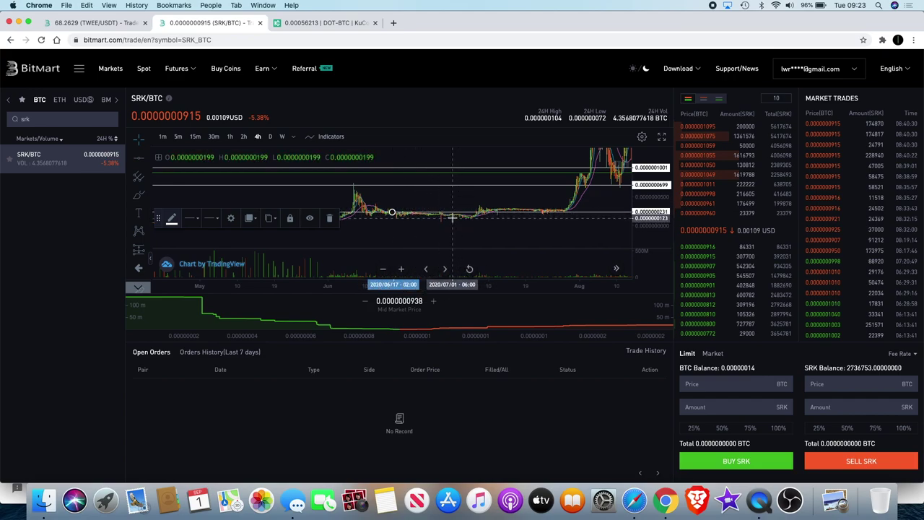
Step: Examine SRK/BTC price action from the June–July consolidation to the latest candles against the resistance line and both support lines
{"action": "scroll", "coordinate": [476, 217], "scroll_direction": "up", "scroll_amount": 3}
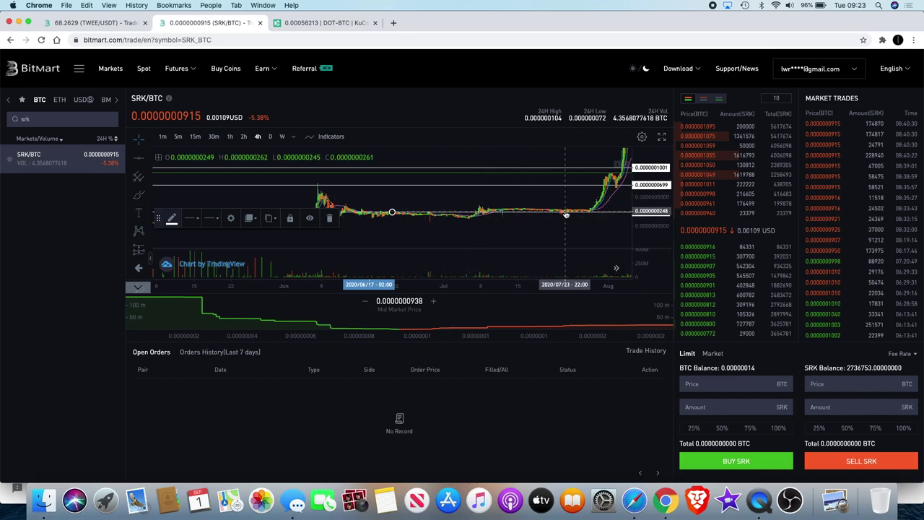
{"action": "scroll", "coordinate": [566, 214], "scroll_direction": "down", "scroll_amount": 1}
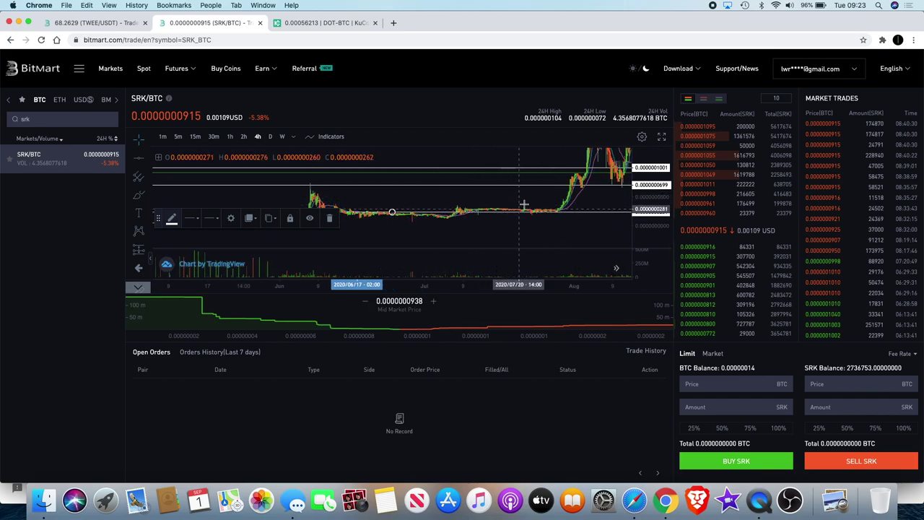
{"action": "scroll", "coordinate": [565, 211], "scroll_direction": "right", "scroll_amount": 10}
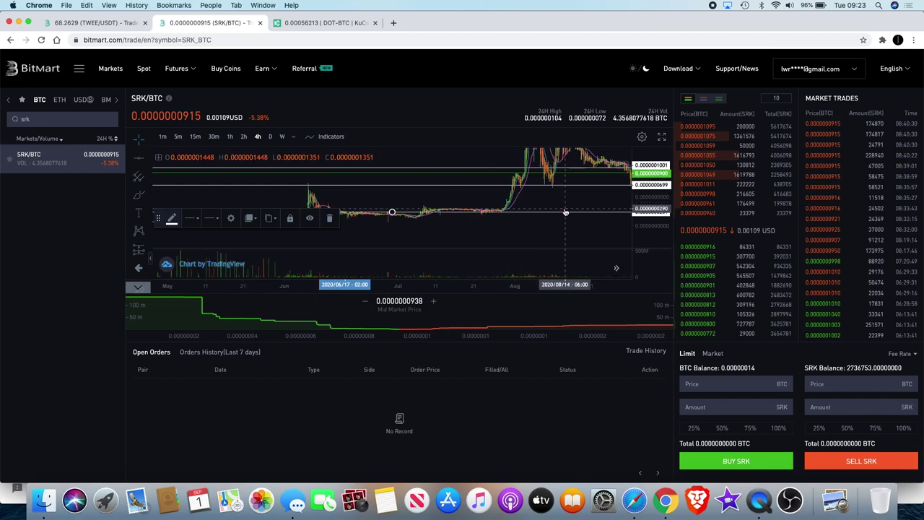
{"action": "scroll", "coordinate": [565, 211], "scroll_direction": "right", "scroll_amount": 5}
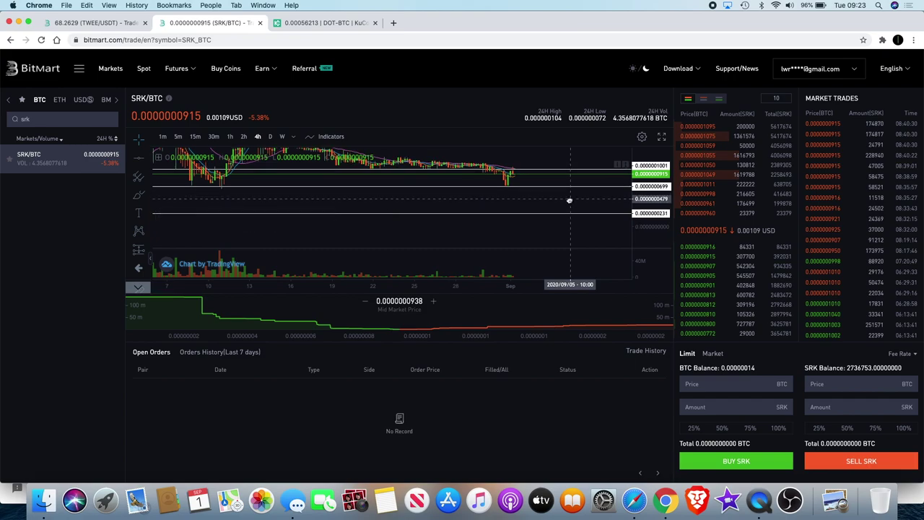
{"action": "left_click_drag", "start_coordinate": [570, 200], "coordinate": [570, 231]}
{"action": "scroll", "coordinate": [571, 233], "scroll_direction": "down", "scroll_amount": 3}
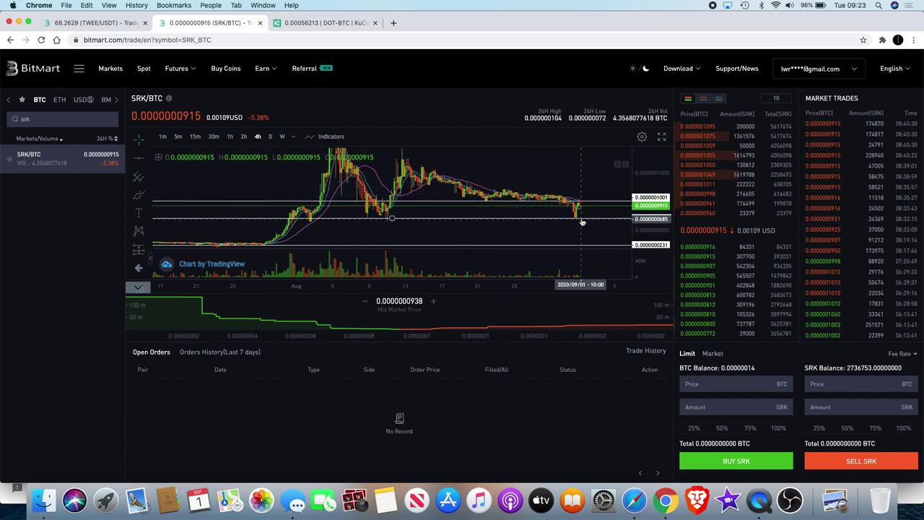
{"action": "scroll", "coordinate": [588, 205], "scroll_direction": "up", "scroll_amount": 3}
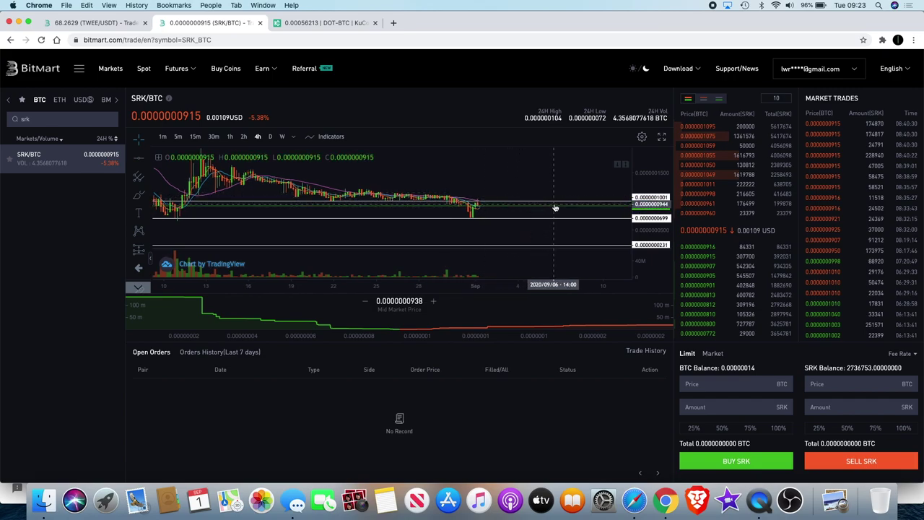
{"action": "scroll", "coordinate": [553, 210], "scroll_direction": "down", "scroll_amount": 3}
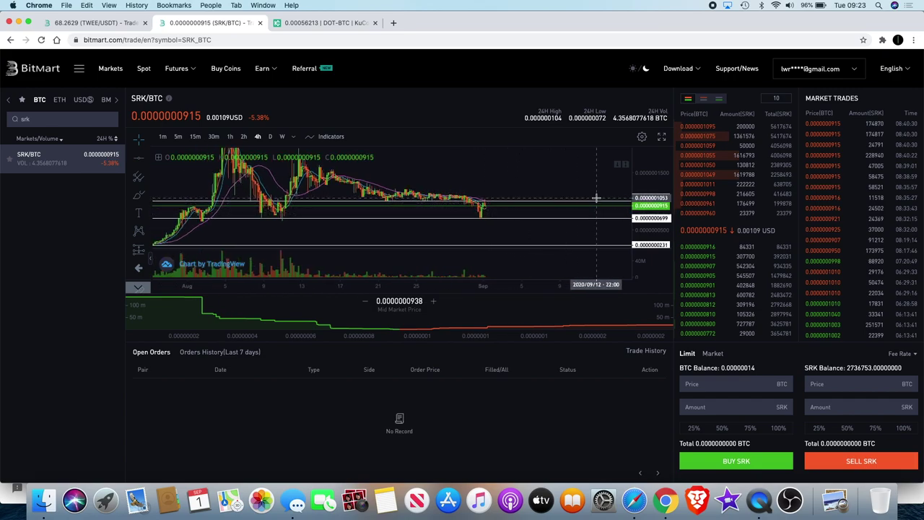
{"action": "scroll", "coordinate": [596, 197], "scroll_direction": "down", "scroll_amount": 3}
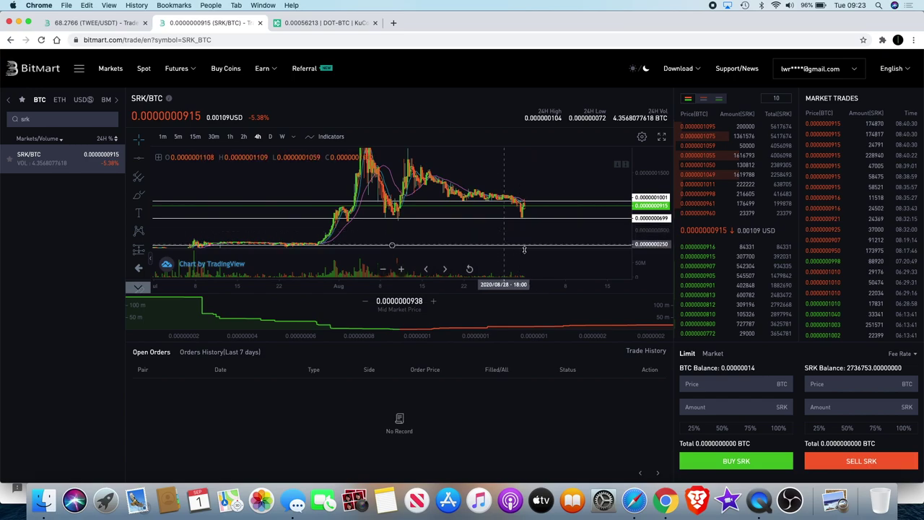
{"action": "scroll", "coordinate": [586, 233], "scroll_direction": "up", "scroll_amount": 3}
{"action": "scroll", "coordinate": [586, 233], "scroll_direction": "down", "scroll_amount": 1}
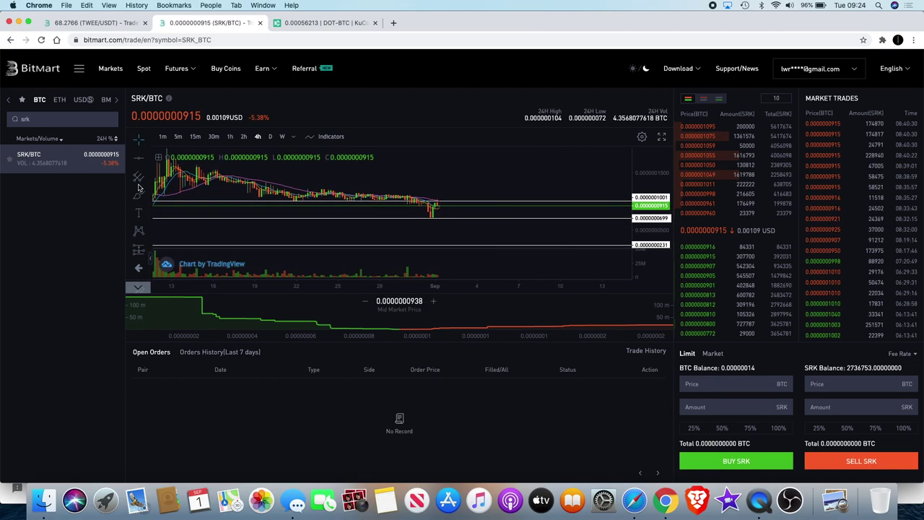
Step: Measure the percentage drop from the current SRK/BTC price down to the lowest support line, and clear the measurement
{"action": "scroll", "coordinate": [140, 258], "scroll_direction": "down", "scroll_amount": 2}
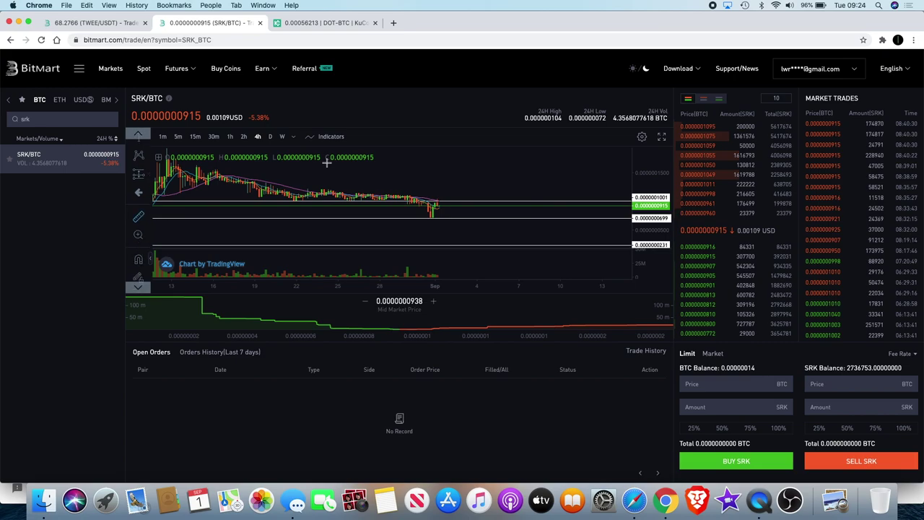
{"action": "left_click", "coordinate": [475, 206]}
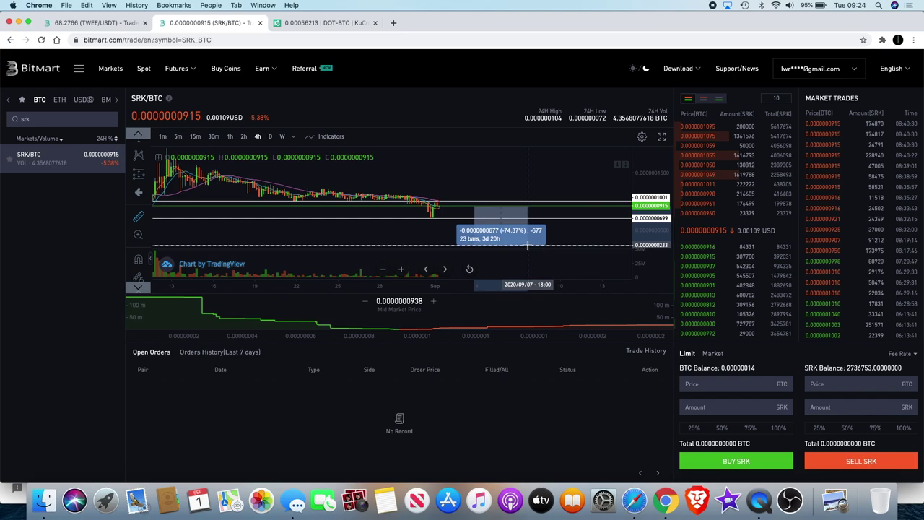
{"action": "left_click", "coordinate": [527, 245]}
{"action": "scroll", "coordinate": [520, 186], "scroll_direction": "up", "scroll_amount": 3}
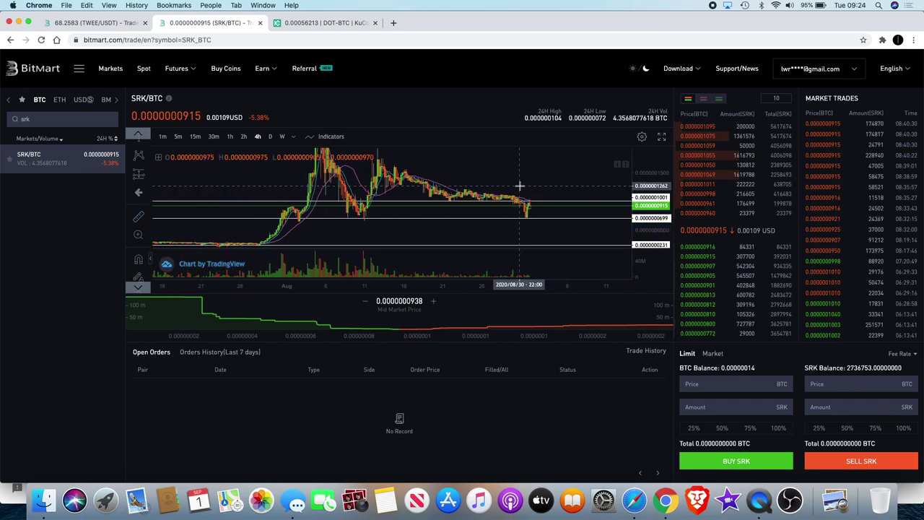
Step: Examine the latest SRK/BTC candles close up between the resistance line and the support line just below the price
{"action": "scroll", "coordinate": [519, 186], "scroll_direction": "up", "scroll_amount": 5}
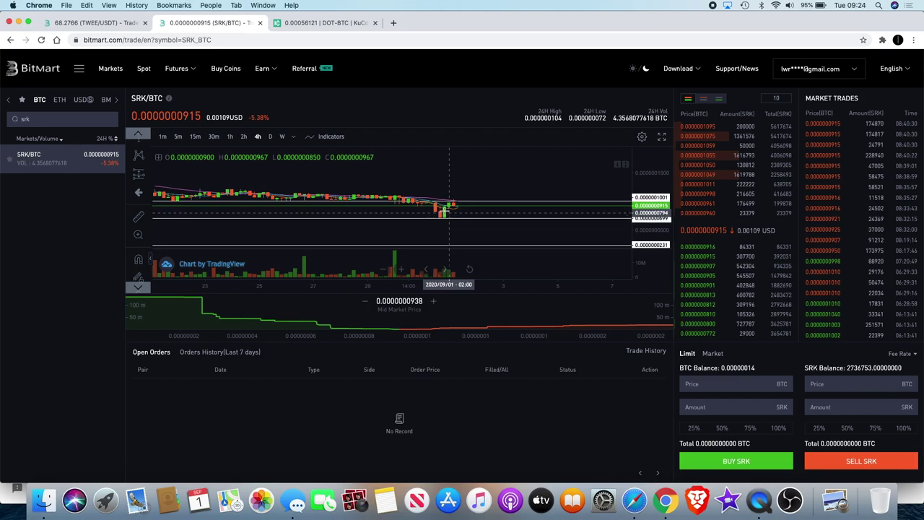
{"action": "scroll", "coordinate": [433, 220], "scroll_direction": "down", "scroll_amount": 5}
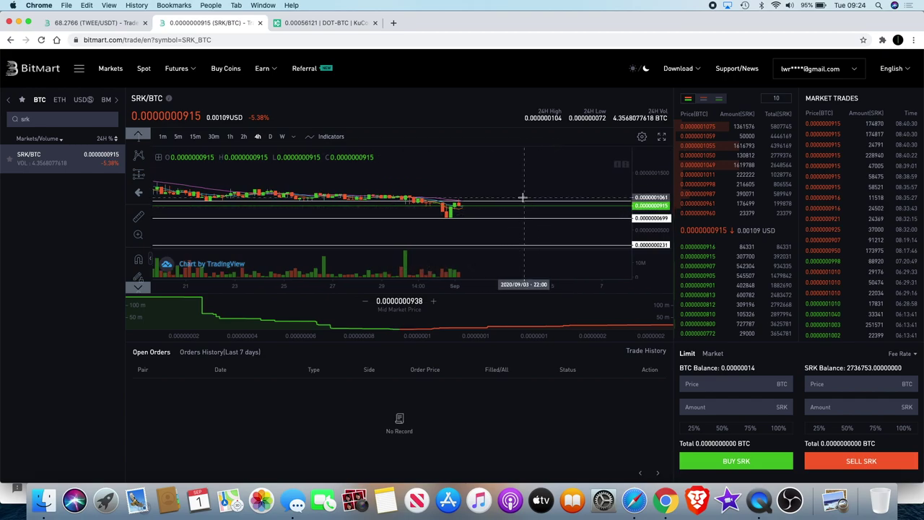
{"action": "scroll", "coordinate": [523, 196], "scroll_direction": "down", "scroll_amount": 5}
{"action": "scroll", "coordinate": [522, 196], "scroll_direction": "up", "scroll_amount": 6}
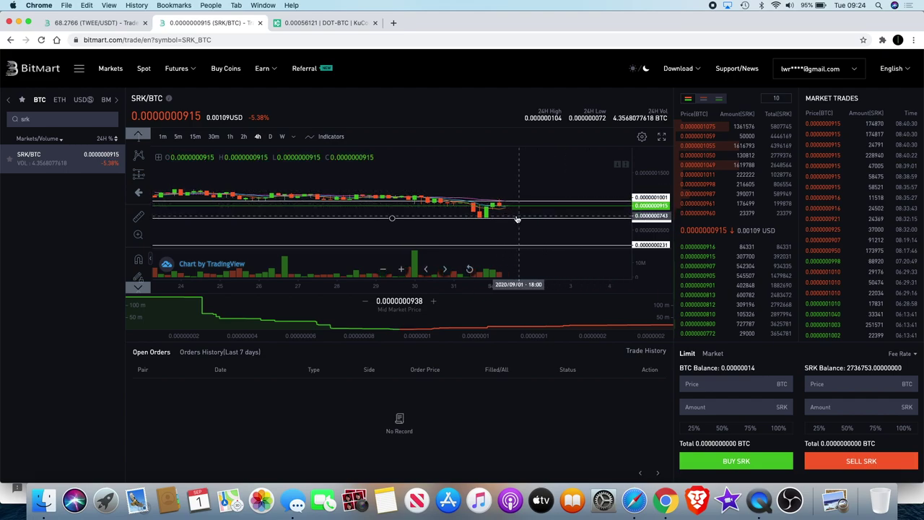
{"action": "scroll", "coordinate": [516, 218], "scroll_direction": "down", "scroll_amount": 1}
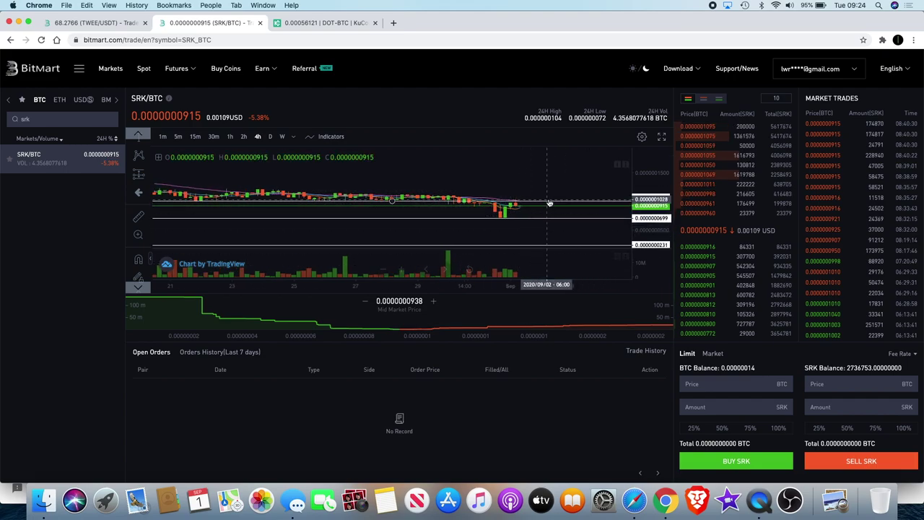
{"action": "scroll", "coordinate": [549, 204], "scroll_direction": "left", "scroll_amount": 3}
{"action": "scroll", "coordinate": [548, 203], "scroll_direction": "down", "scroll_amount": 5}
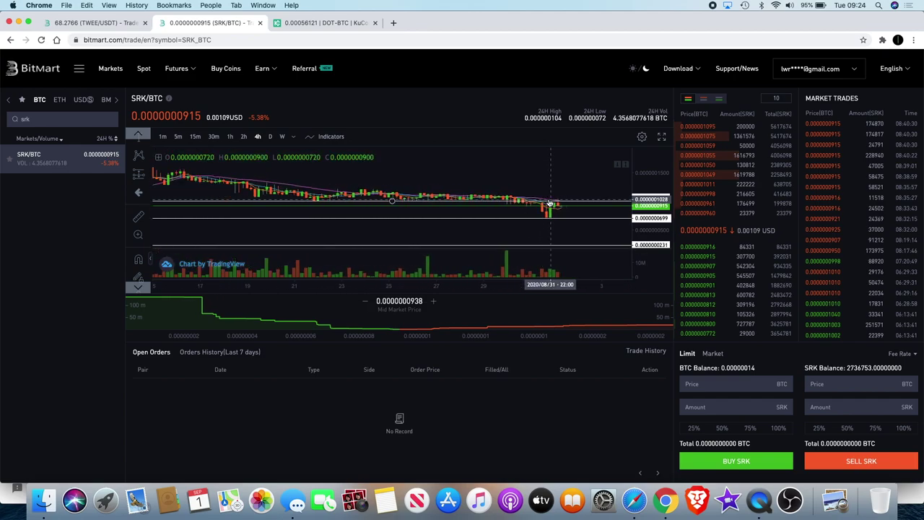
{"action": "scroll", "coordinate": [549, 203], "scroll_direction": "up", "scroll_amount": 4}
{"action": "scroll", "coordinate": [550, 203], "scroll_direction": "down", "scroll_amount": 3}
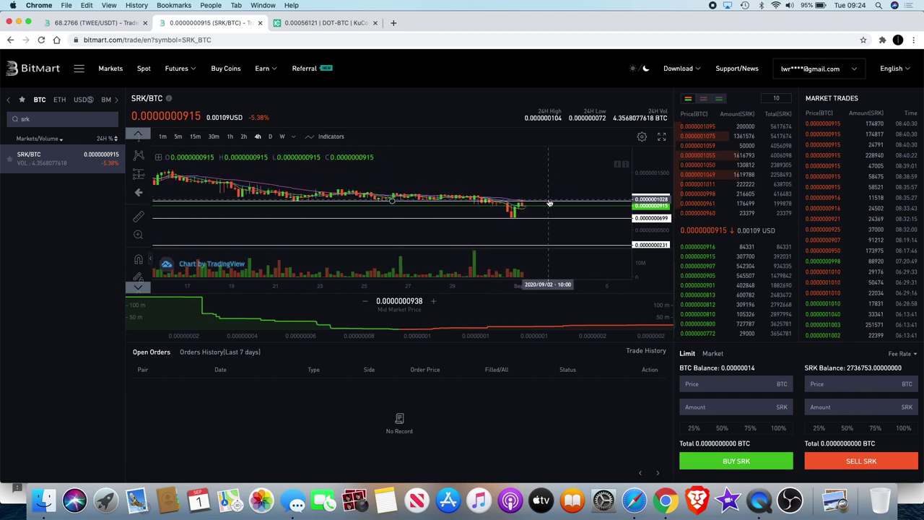
Step: Switch to KuCoin, bring up the KSM/BTC pair, and examine its late-August rally against the marked horizontal levels
{"action": "left_click", "coordinate": [322, 23]}
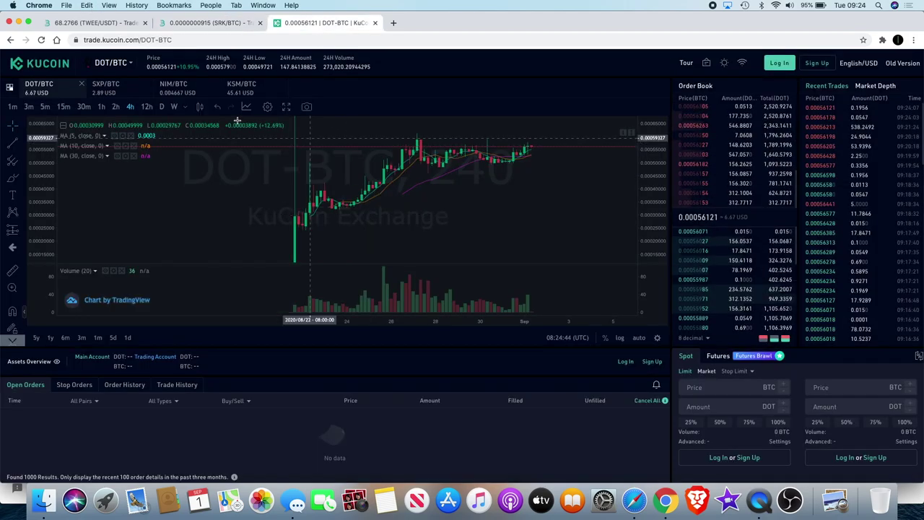
{"action": "left_click", "coordinate": [244, 95]}
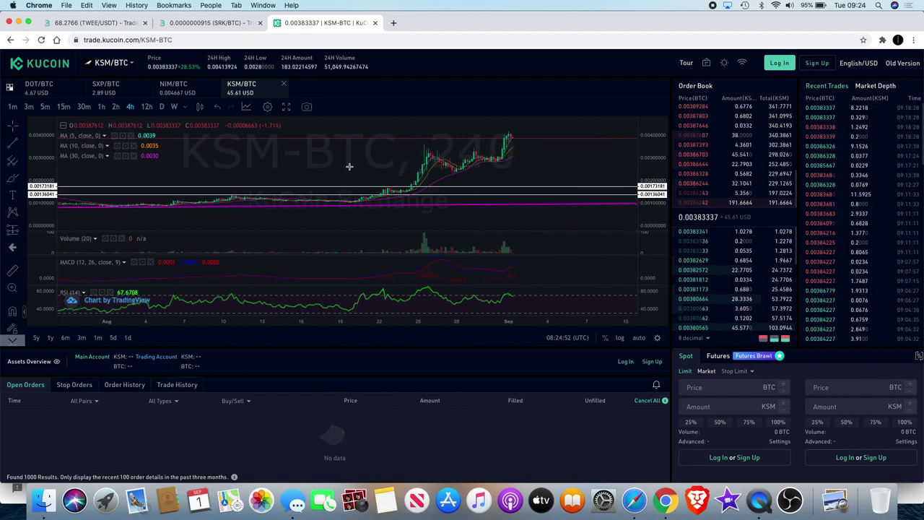
{"action": "scroll", "coordinate": [349, 166], "scroll_direction": "up", "scroll_amount": 5}
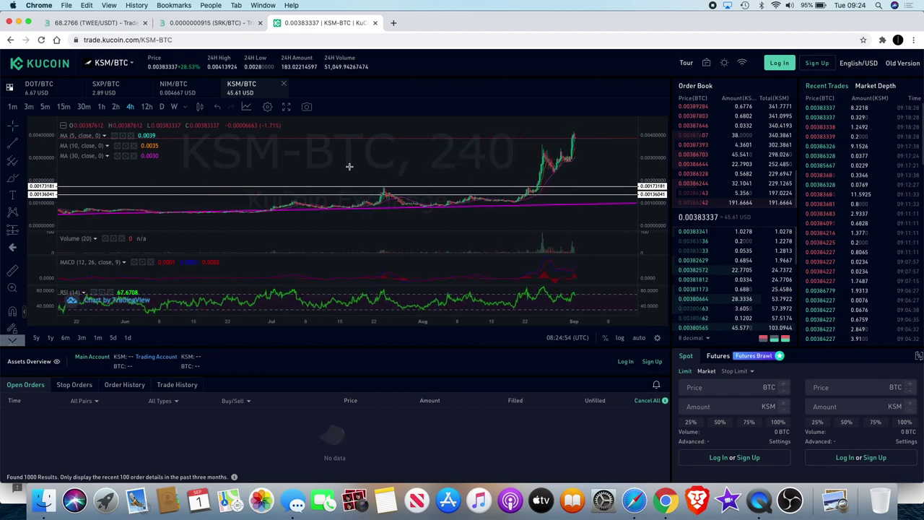
{"action": "scroll", "coordinate": [348, 166], "scroll_direction": "up", "scroll_amount": 2}
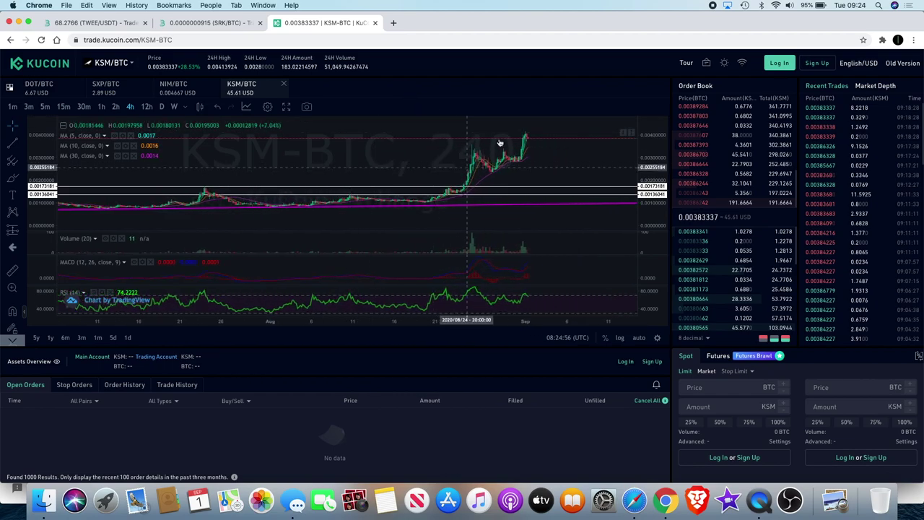
{"action": "scroll", "coordinate": [520, 155], "scroll_direction": "up", "scroll_amount": 3}
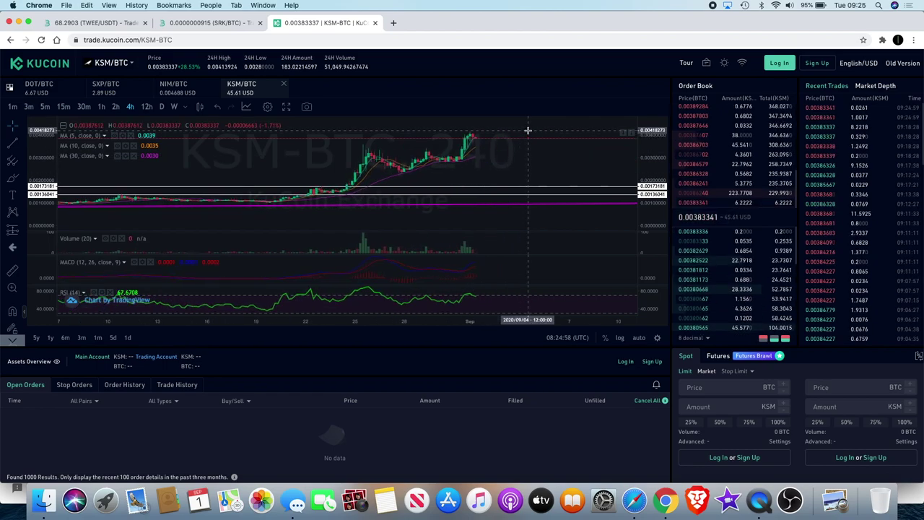
{"action": "scroll", "coordinate": [516, 167], "scroll_direction": "left", "scroll_amount": 1}
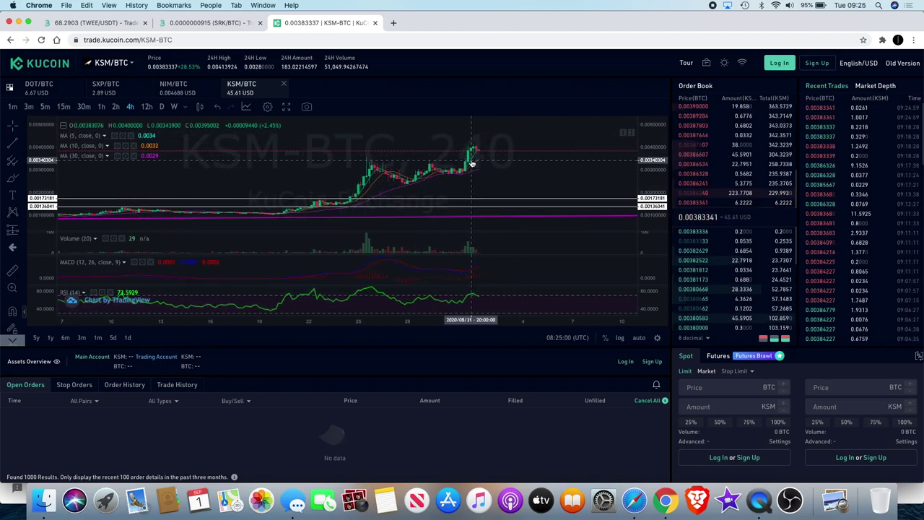
{"action": "scroll", "coordinate": [475, 162], "scroll_direction": "up", "scroll_amount": 2}
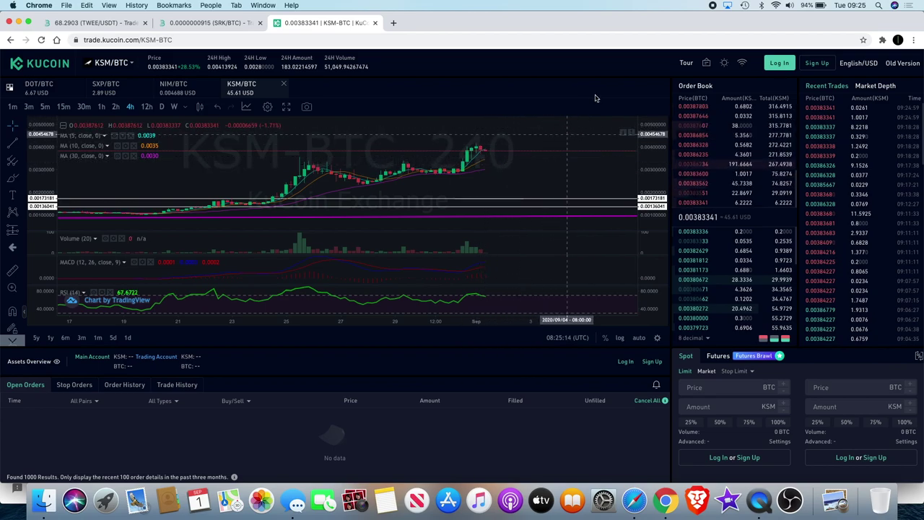
{"action": "scroll", "coordinate": [527, 155], "scroll_direction": "down", "scroll_amount": 3}
{"action": "scroll", "coordinate": [528, 154], "scroll_direction": "up", "scroll_amount": 1}
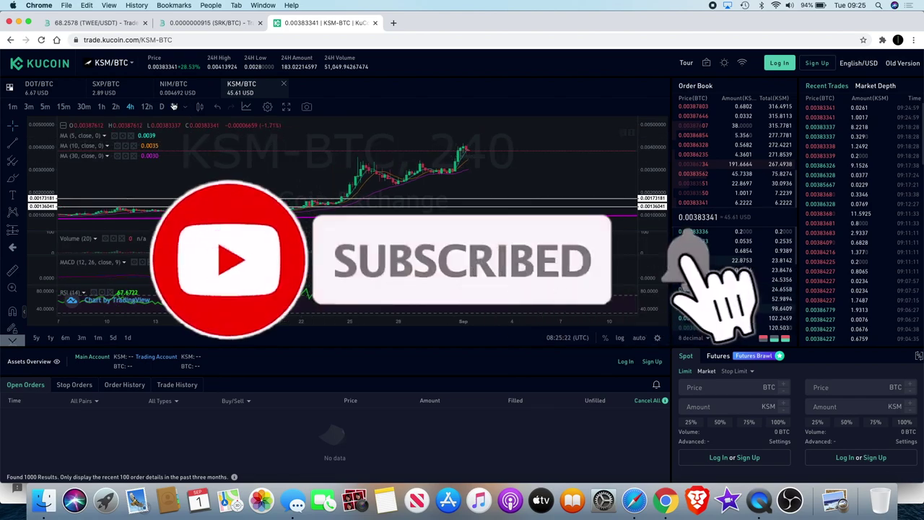
Step: Bring up the DOT/BTC pair and examine its 4-hour price action from the first candle in August to the latest one
{"action": "left_click", "coordinate": [43, 87]}
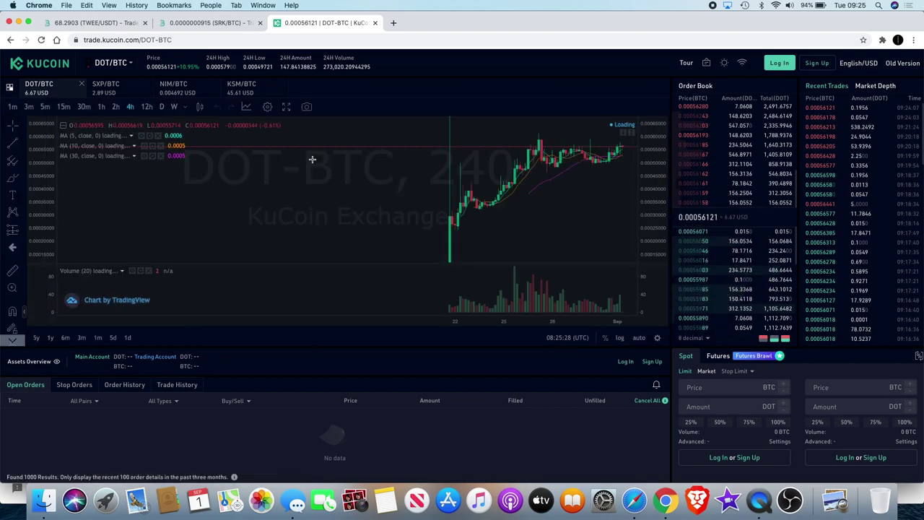
{"action": "scroll", "coordinate": [467, 170], "scroll_direction": "right", "scroll_amount": 2}
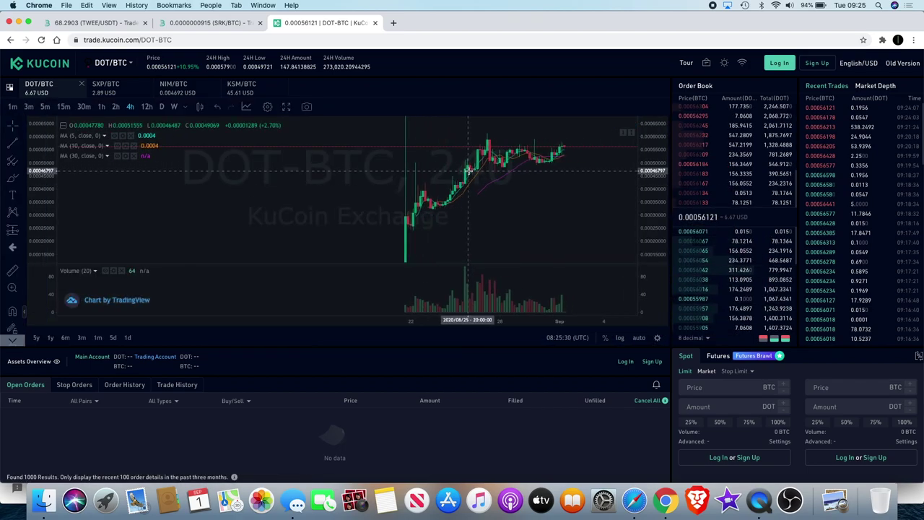
{"action": "scroll", "coordinate": [475, 167], "scroll_direction": "up", "scroll_amount": 2}
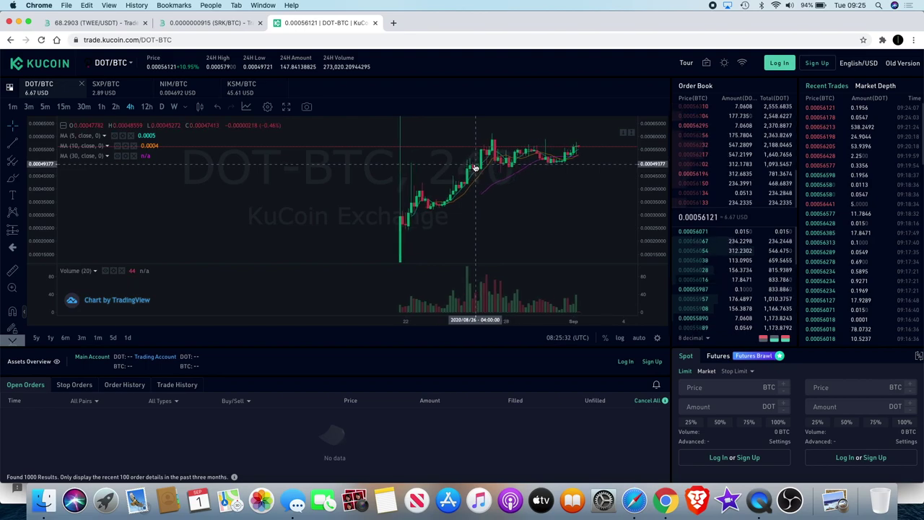
{"action": "scroll", "coordinate": [475, 168], "scroll_direction": "right", "scroll_amount": 2}
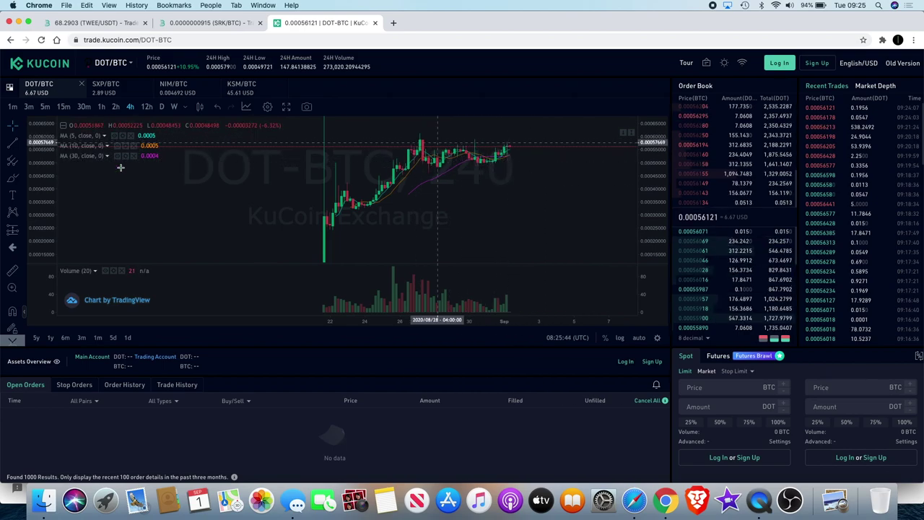
Step: Draw horizontal lines on the DOT/BTC chart at 0.00048455 as support and 0.00059143 as resistance
{"action": "left_click", "coordinate": [18, 146]}
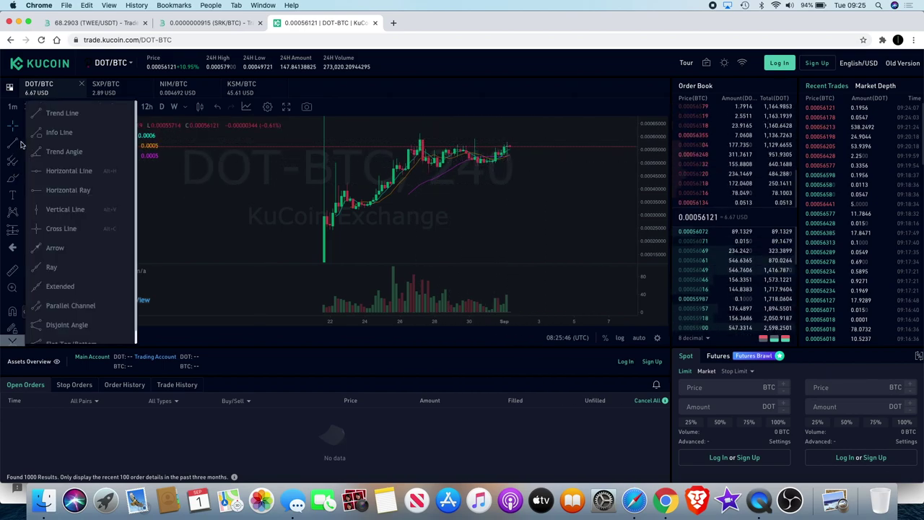
{"action": "left_click", "coordinate": [68, 170]}
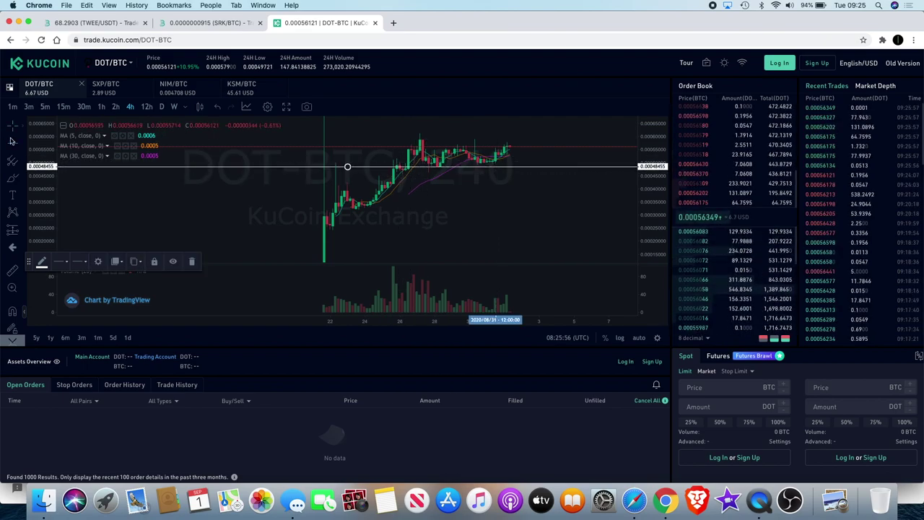
{"action": "left_click", "coordinate": [457, 138]}
Step: Compress the price scale and examine how DOT/BTC candles move between the support and resistance lines
{"action": "scroll", "coordinate": [568, 208], "scroll_direction": "left", "scroll_amount": 5}
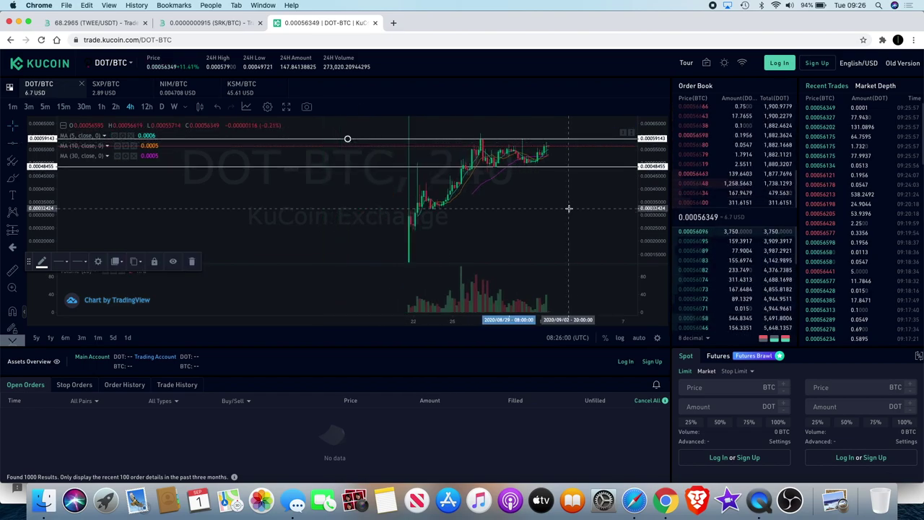
{"action": "scroll", "coordinate": [568, 208], "scroll_direction": "right", "scroll_amount": 6}
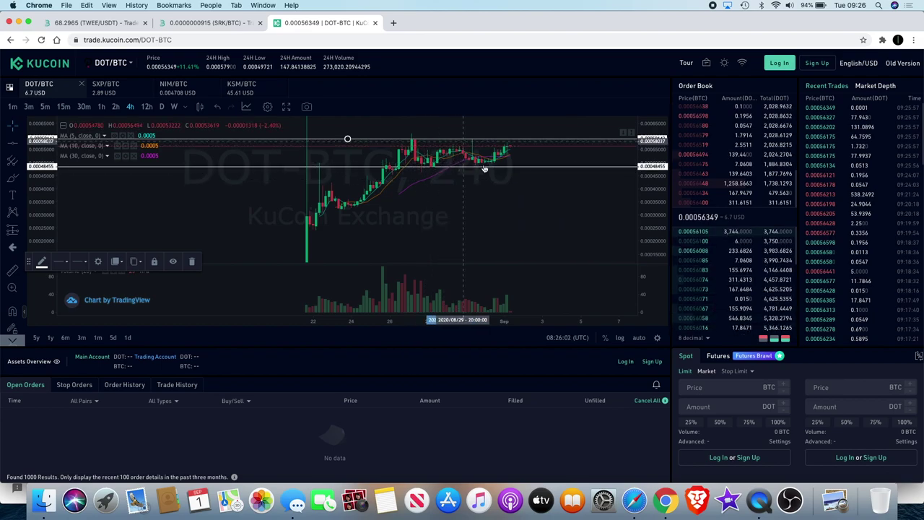
{"action": "left_click", "coordinate": [505, 168]}
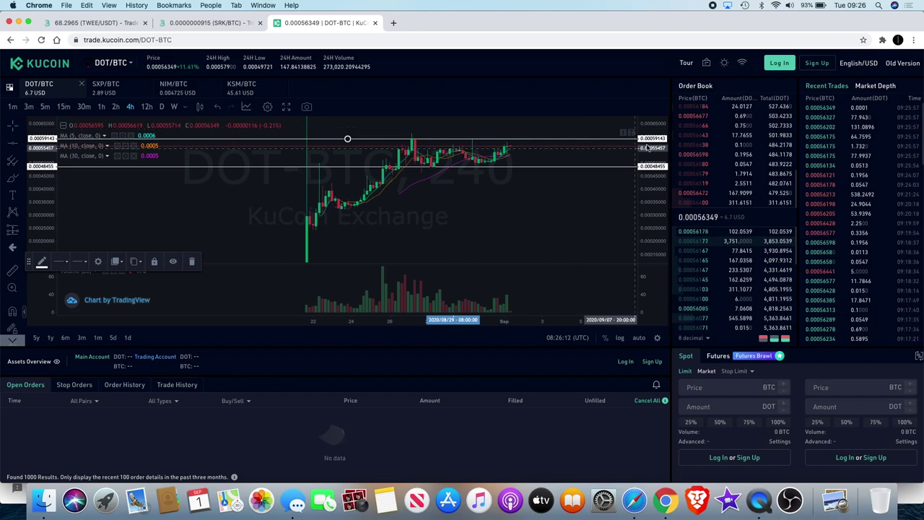
{"action": "left_click_drag", "start_coordinate": [647, 148], "coordinate": [652, 192]}
{"action": "scroll", "coordinate": [471, 231], "scroll_direction": "down", "scroll_amount": 3}
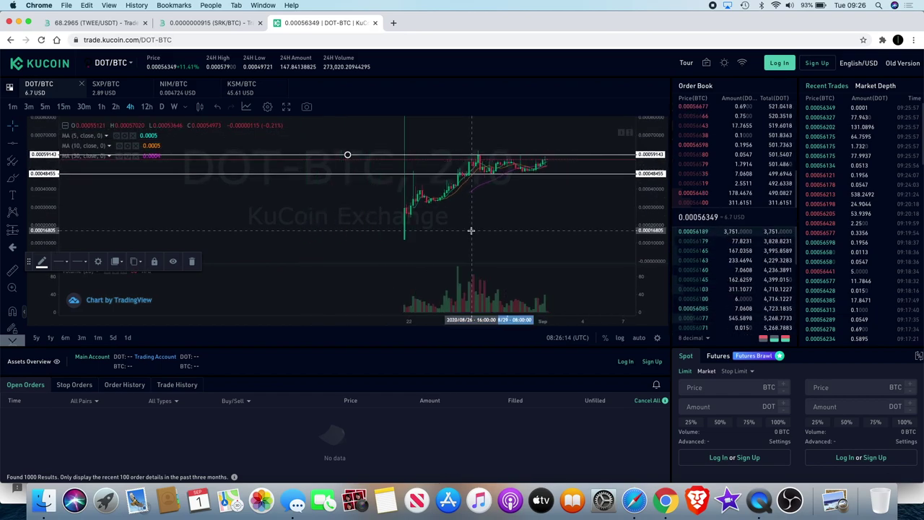
{"action": "scroll", "coordinate": [471, 230], "scroll_direction": "down", "scroll_amount": 4}
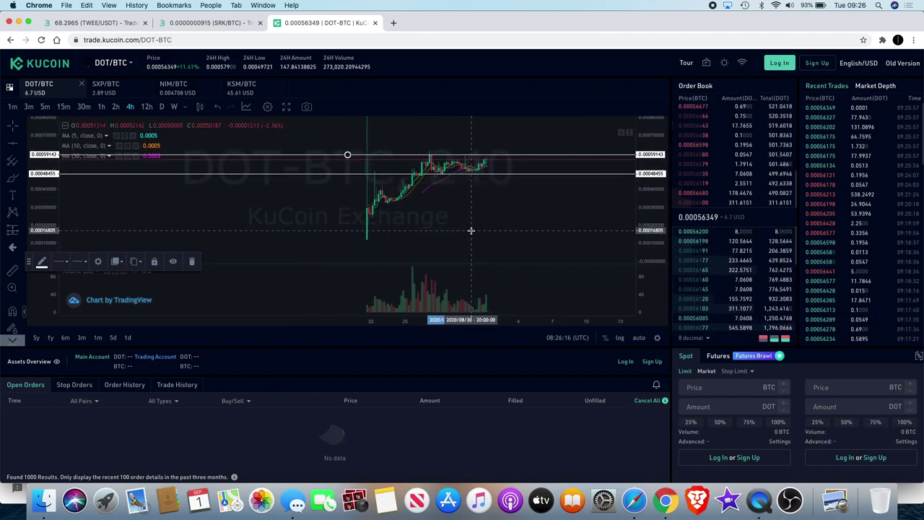
{"action": "scroll", "coordinate": [471, 230], "scroll_direction": "up", "scroll_amount": 2}
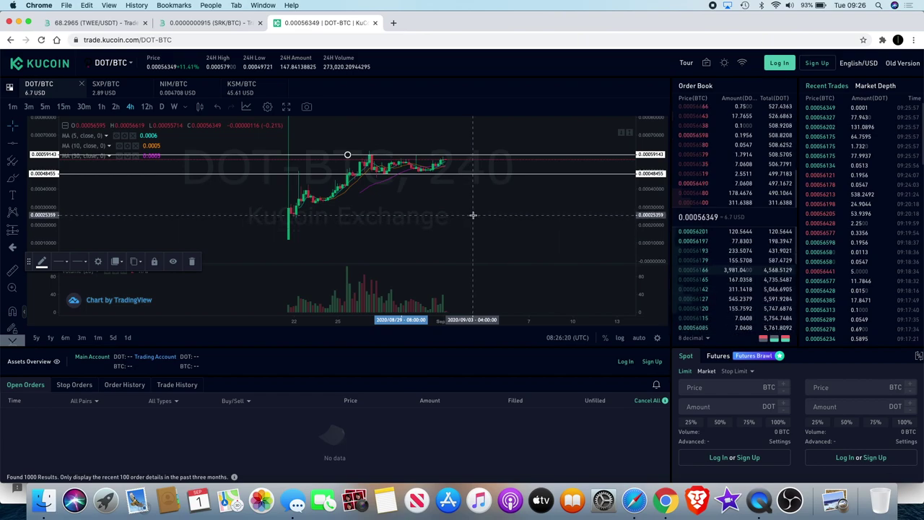
{"action": "scroll", "coordinate": [472, 206], "scroll_direction": "left", "scroll_amount": 3}
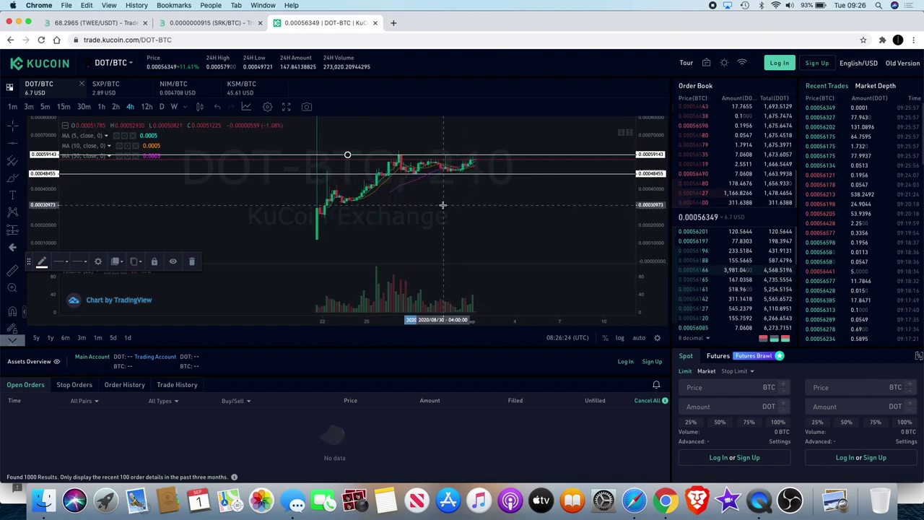
{"action": "scroll", "coordinate": [395, 189], "scroll_direction": "up", "scroll_amount": 1}
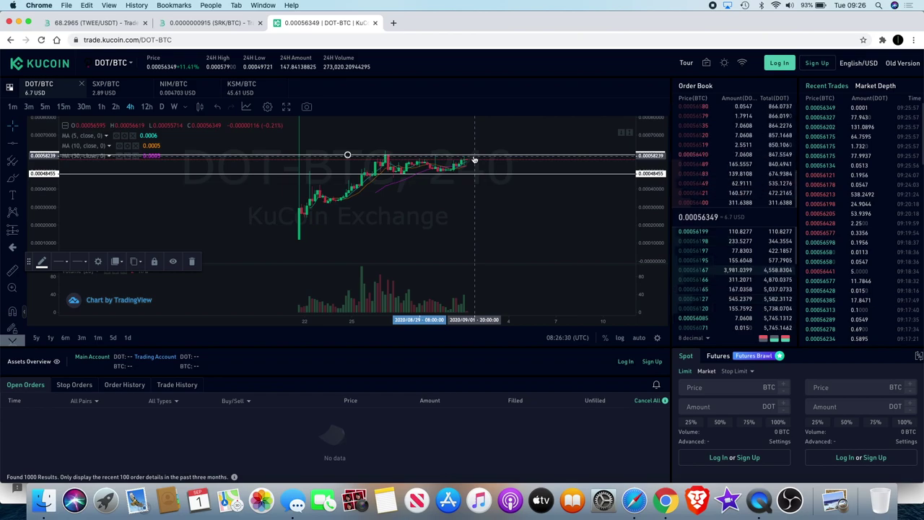
{"action": "scroll", "coordinate": [456, 176], "scroll_direction": "left", "scroll_amount": 5}
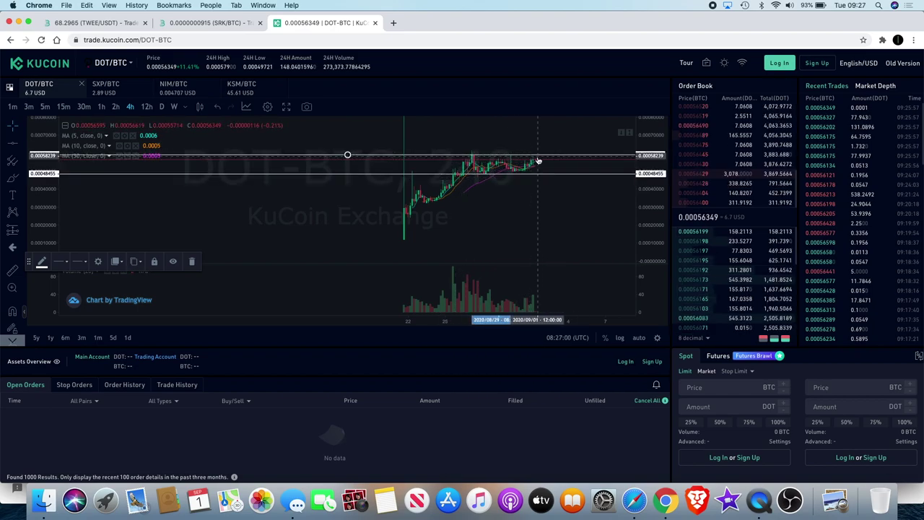
{"action": "scroll", "coordinate": [561, 166], "scroll_direction": "up", "scroll_amount": 2}
{"action": "scroll", "coordinate": [561, 165], "scroll_direction": "up", "scroll_amount": 3}
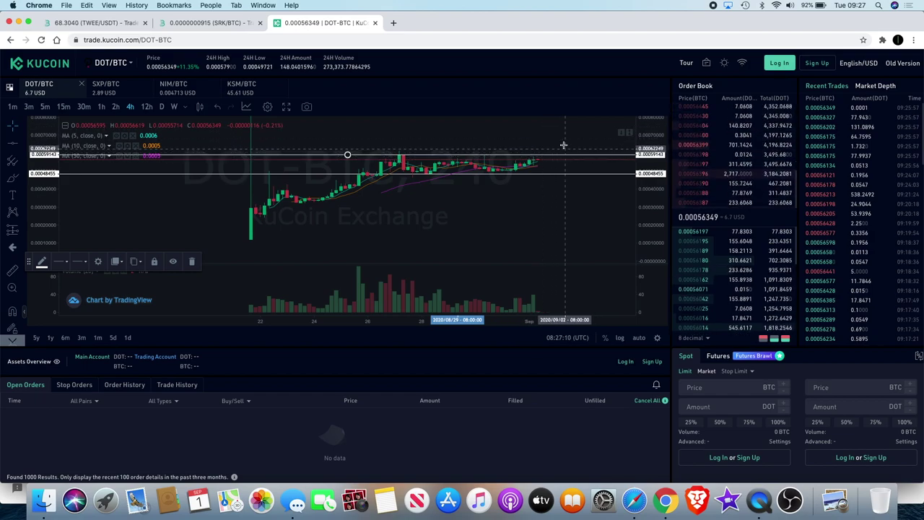
{"action": "scroll", "coordinate": [325, 130], "scroll_direction": "down", "scroll_amount": 2}
Step: Add the MACD and Relative Strength Index indicators to the DOT/BTC chart
{"action": "left_click", "coordinate": [246, 106]}
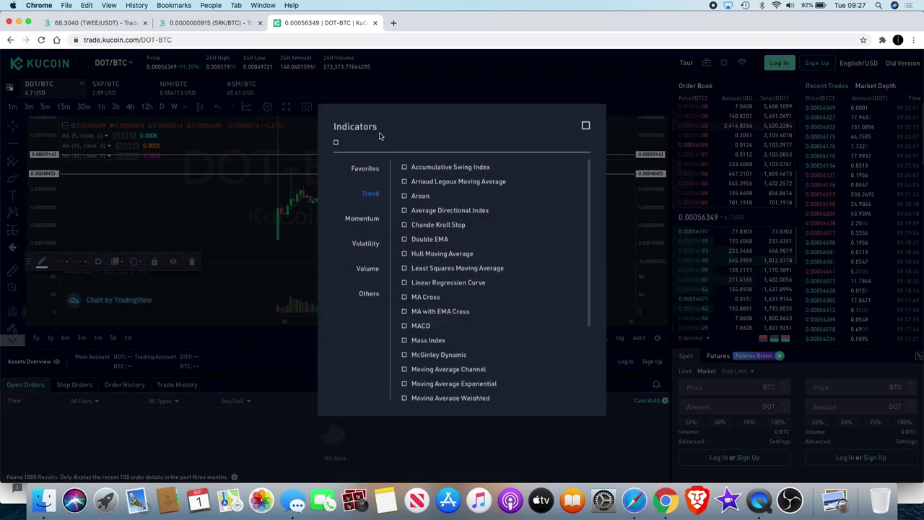
{"action": "type", "text": "macd"}
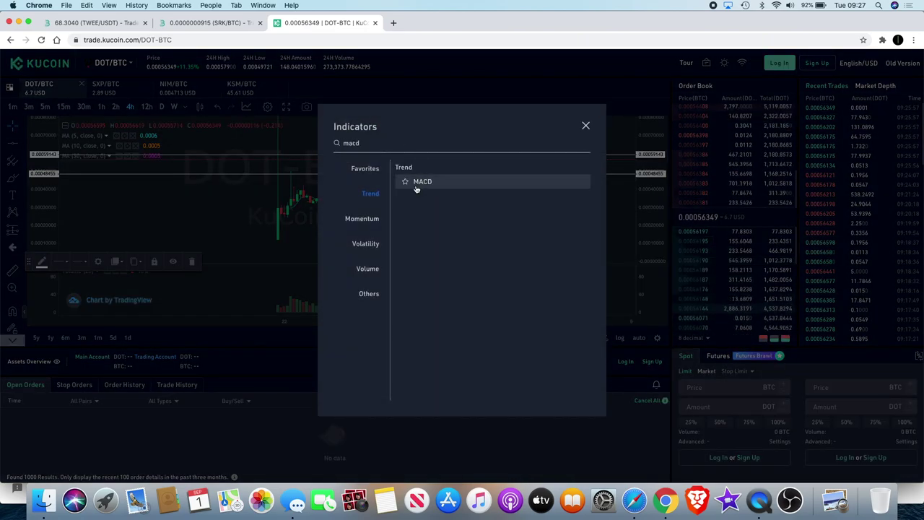
{"action": "left_click", "coordinate": [416, 184]}
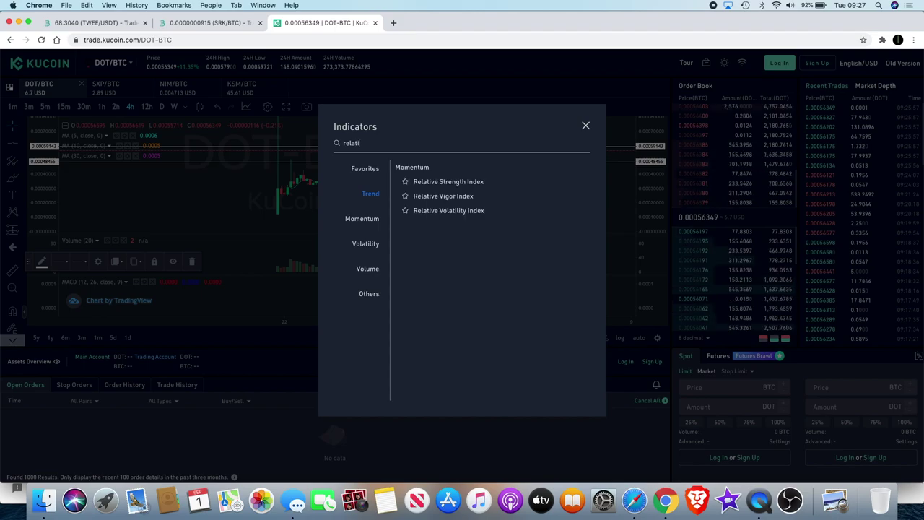
{"action": "left_click", "coordinate": [428, 183]}
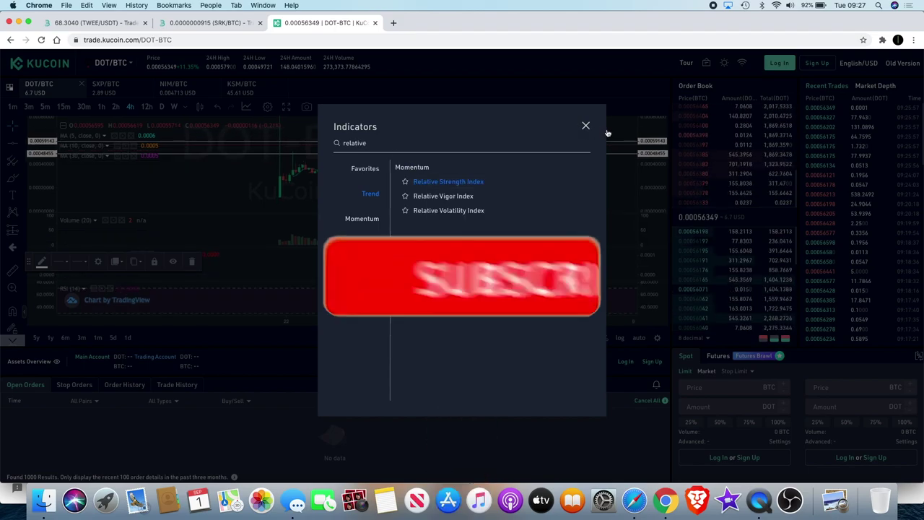
{"action": "left_click", "coordinate": [585, 126]}
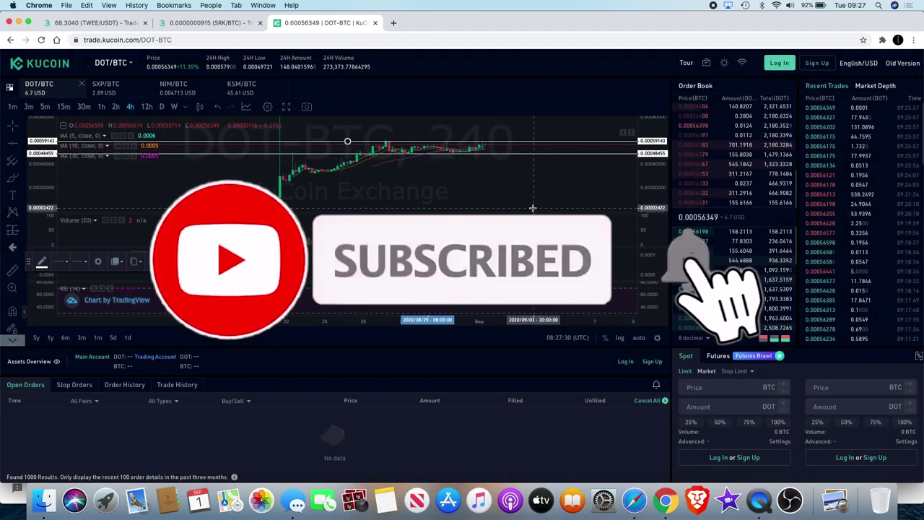
Step: Enlarge the MACD pane to examine its latest line crossing and histogram, and restore the full chart layout
{"action": "scroll", "coordinate": [577, 216], "scroll_direction": "up", "scroll_amount": 3}
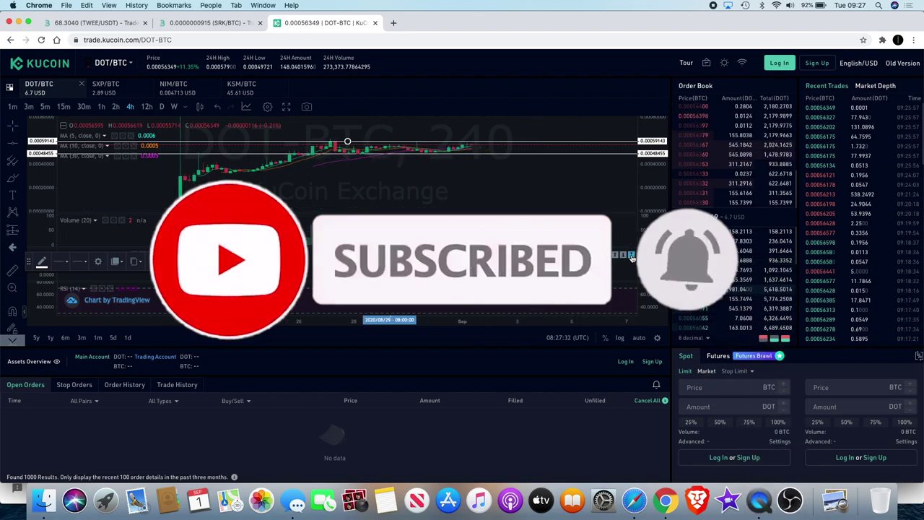
{"action": "left_click", "coordinate": [631, 255]}
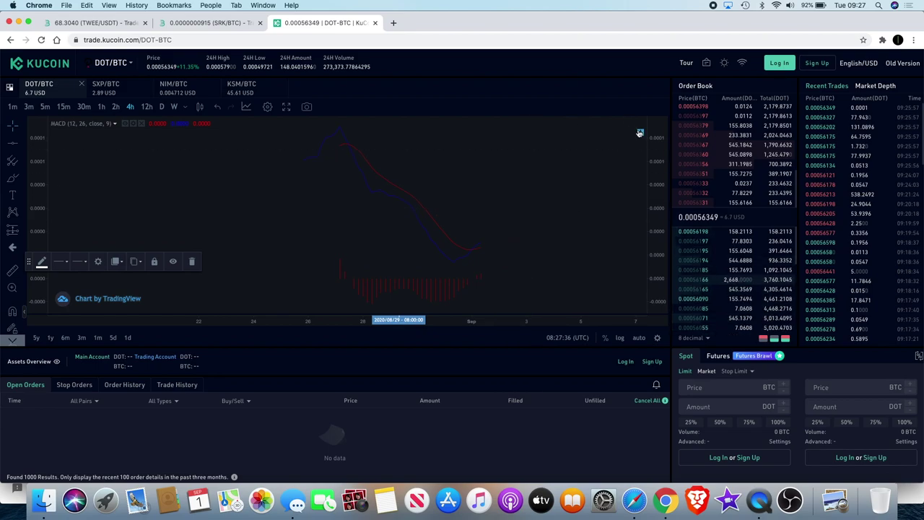
{"action": "scroll", "coordinate": [606, 181], "scroll_direction": "up", "scroll_amount": 1}
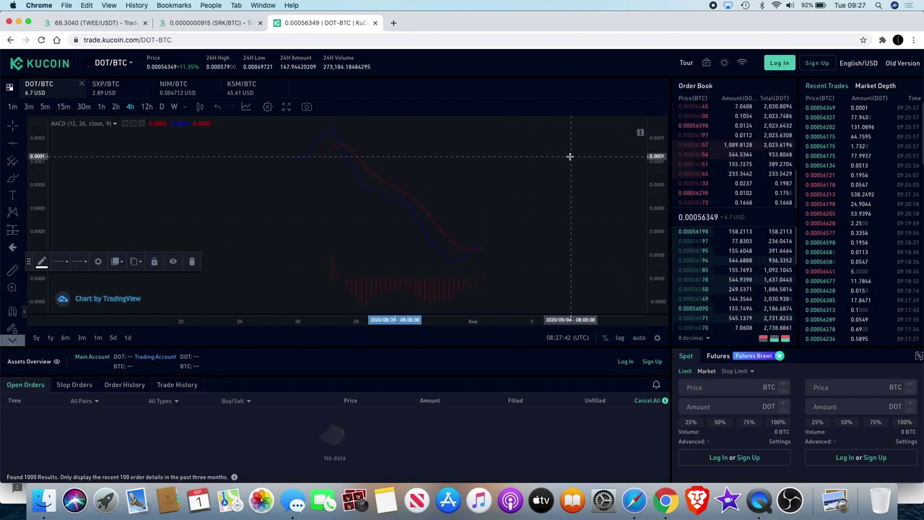
{"action": "left_click", "coordinate": [639, 132]}
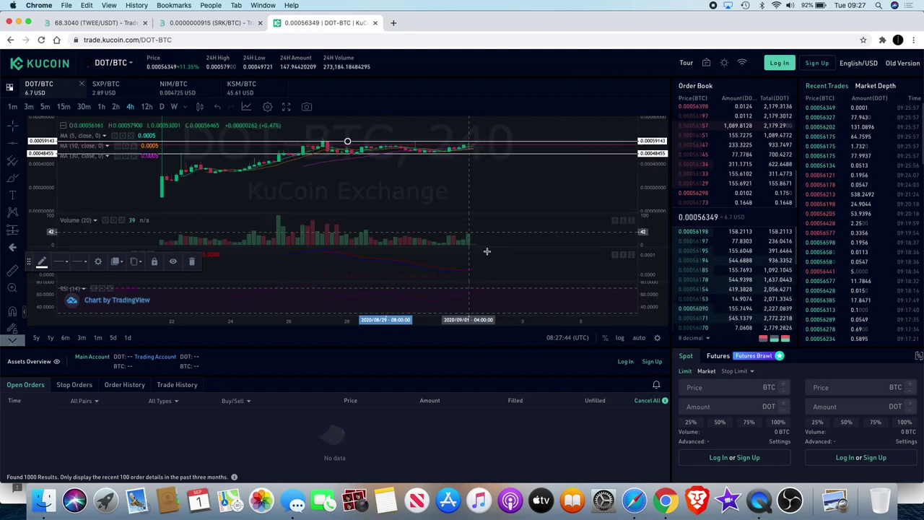
{"action": "mouse_move", "coordinate": [457, 300]}
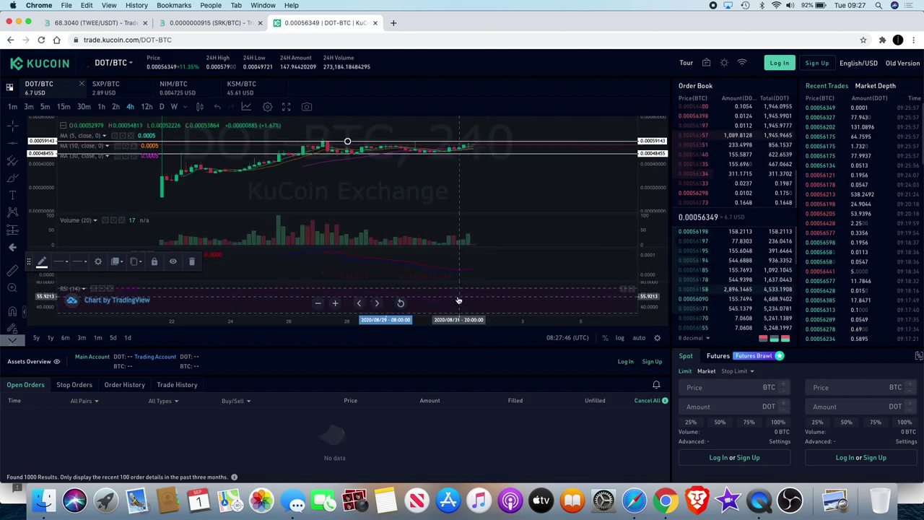
{"action": "right_click", "coordinate": [458, 300]}
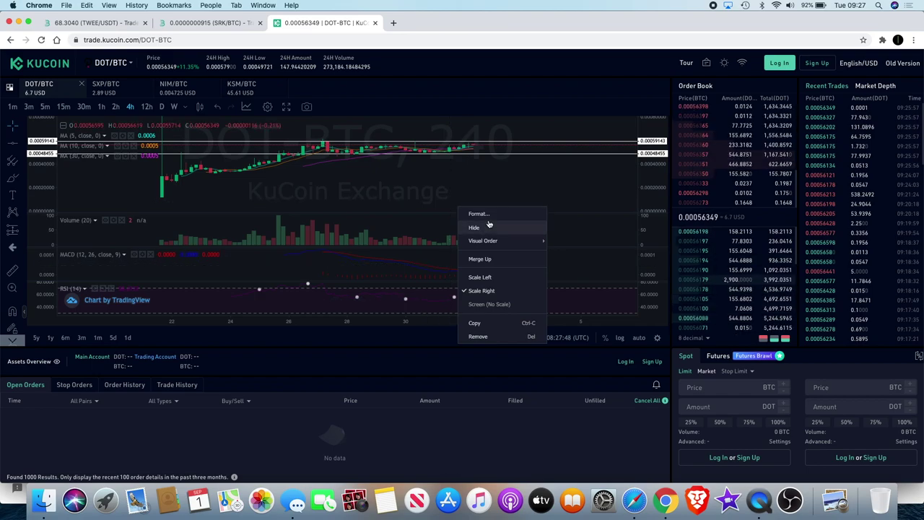
{"action": "key", "text": "Escape"}
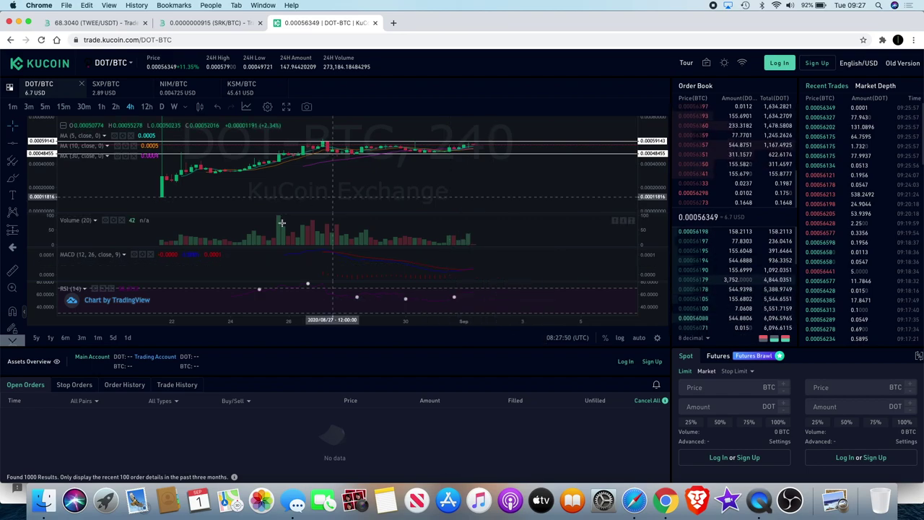
Step: Change the RSI plot line colour to green in the indicator's style settings
{"action": "double_click", "coordinate": [232, 285]}
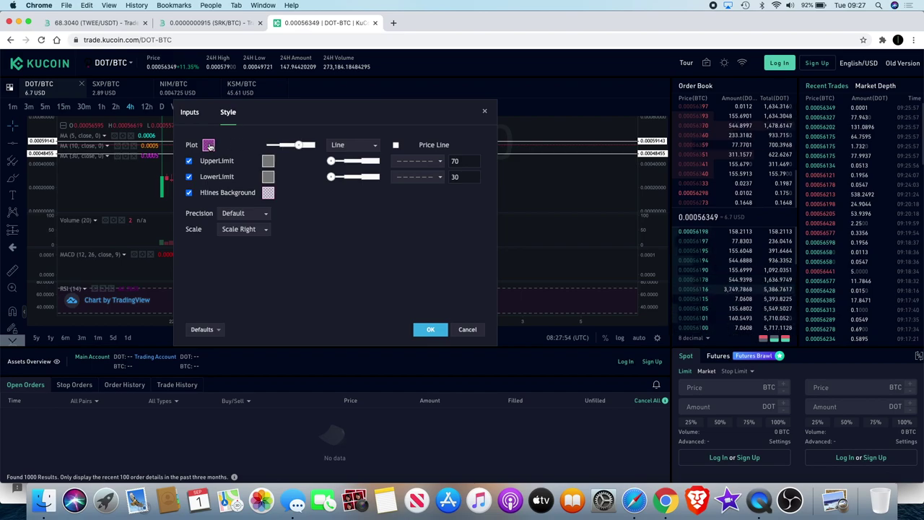
{"action": "left_click", "coordinate": [208, 144]}
{"action": "left_click", "coordinate": [245, 163]}
{"action": "left_click", "coordinate": [471, 316]}
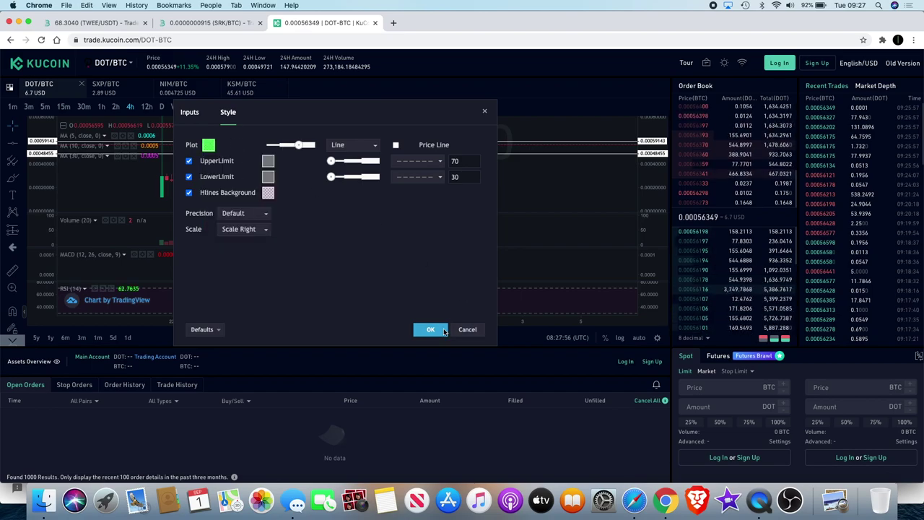
{"action": "left_click", "coordinate": [430, 329]}
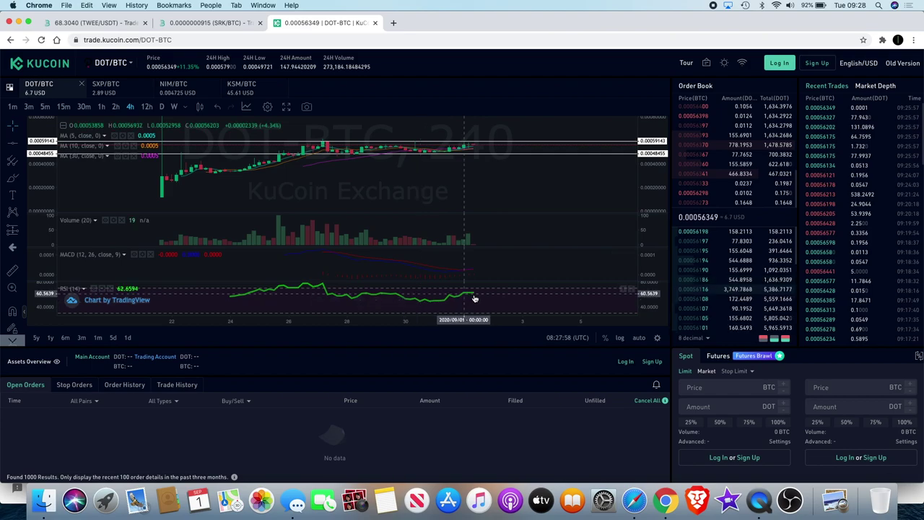
Step: Examine the latest DOT/BTC candles and RSI against the two horizontal lines, and enlarge the MACD pane
{"action": "scroll", "coordinate": [475, 295], "scroll_direction": "down", "scroll_amount": 2}
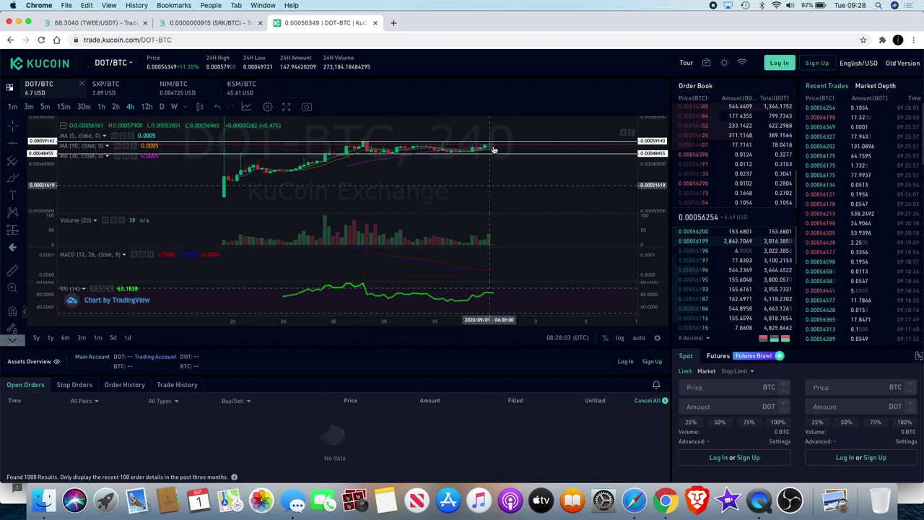
{"action": "scroll", "coordinate": [532, 269], "scroll_direction": "up", "scroll_amount": 3}
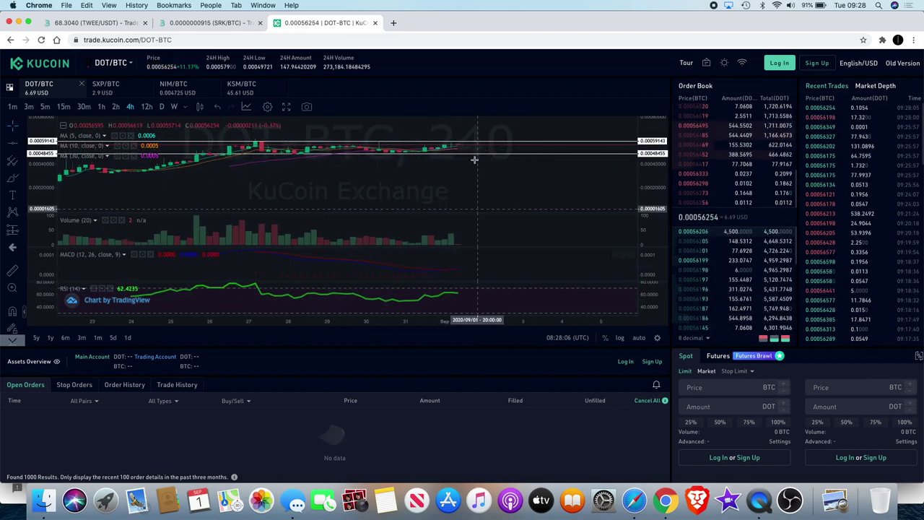
{"action": "scroll", "coordinate": [470, 166], "scroll_direction": "down", "scroll_amount": 3}
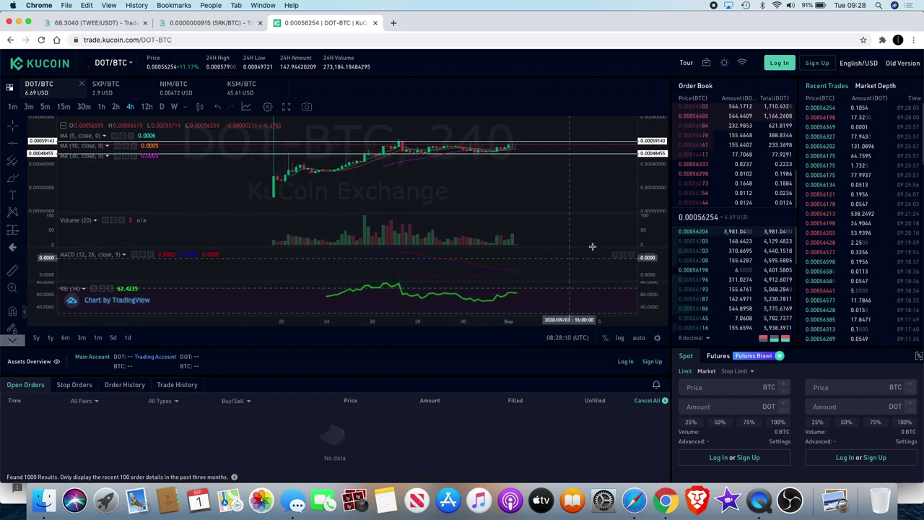
{"action": "left_click", "coordinate": [631, 255]}
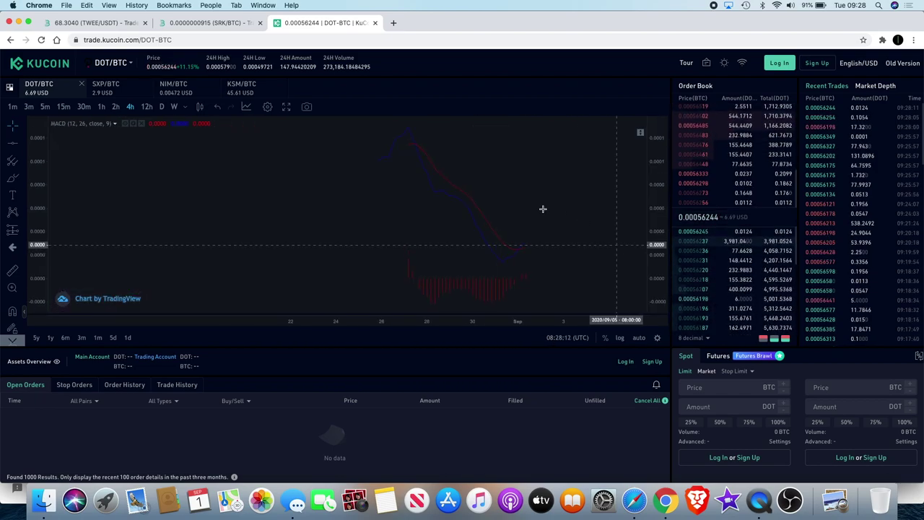
Step: Restore the full chart layout and measure the DOT/BTC rise from the 24 August candles to the 27 August peak
{"action": "left_click", "coordinate": [640, 134]}
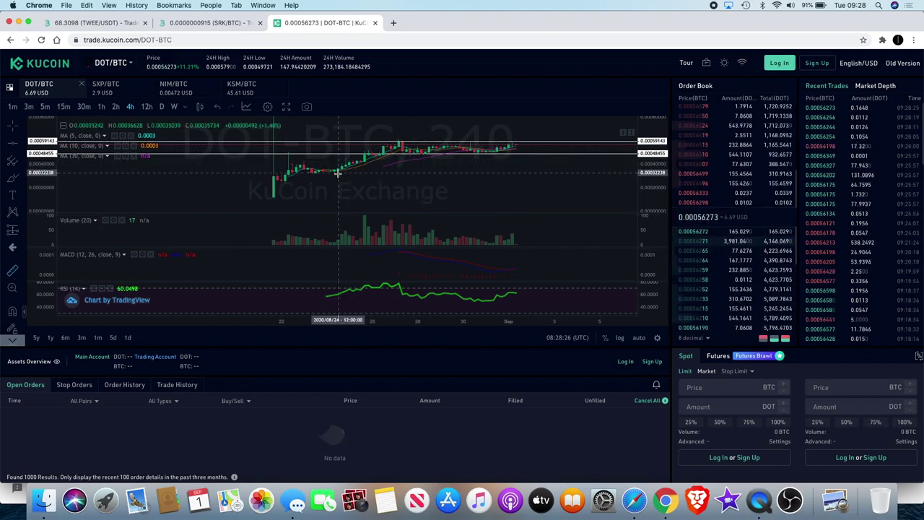
{"action": "scroll", "coordinate": [337, 173], "scroll_direction": "up", "scroll_amount": 1}
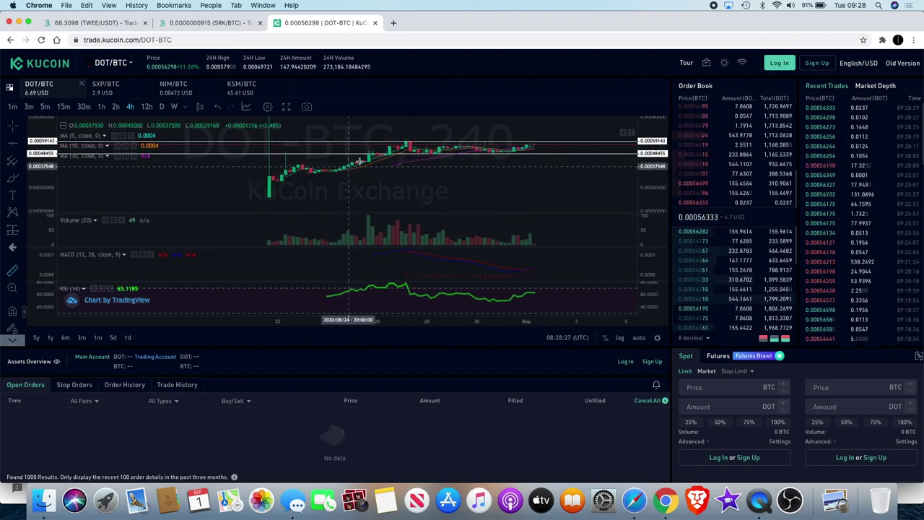
{"action": "left_click", "coordinate": [339, 170], "text": "shift"}
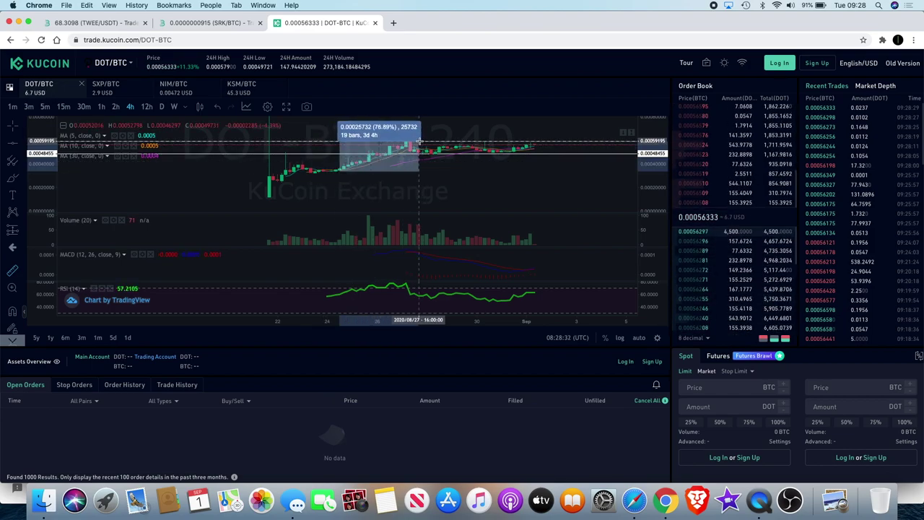
{"action": "left_click", "coordinate": [451, 165]}
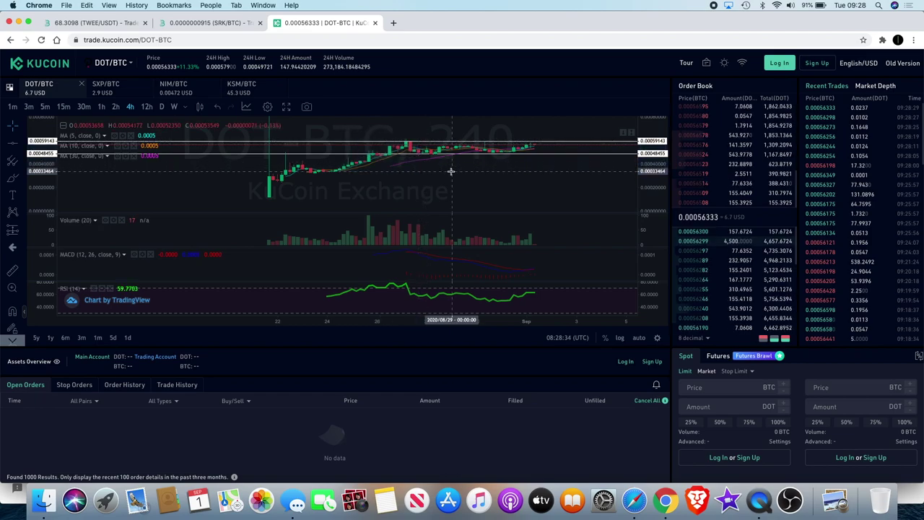
Step: Measure a projected breakout from the upper horizontal line to the upper edge of the DOT/BTC price pane, and clear the measurement
{"action": "scroll", "coordinate": [70, 248], "scroll_direction": "down", "scroll_amount": 2}
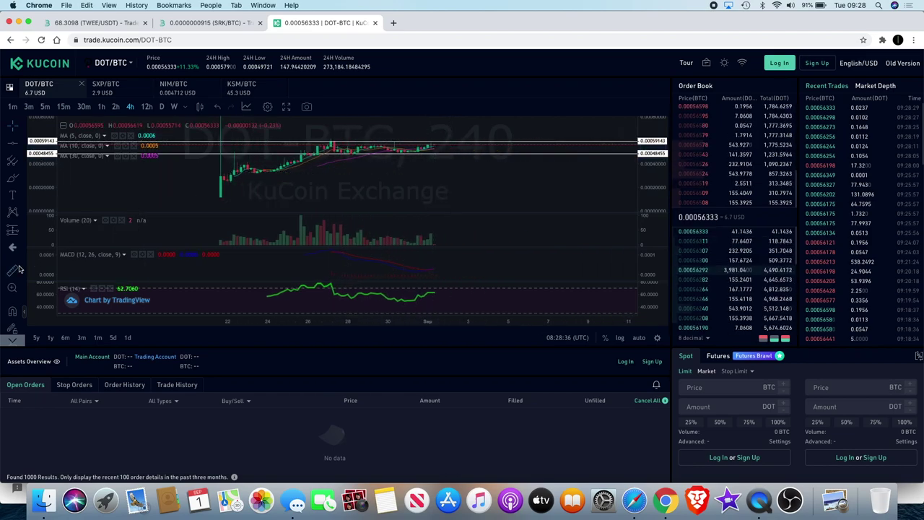
{"action": "left_click", "coordinate": [595, 174], "text": "shift"}
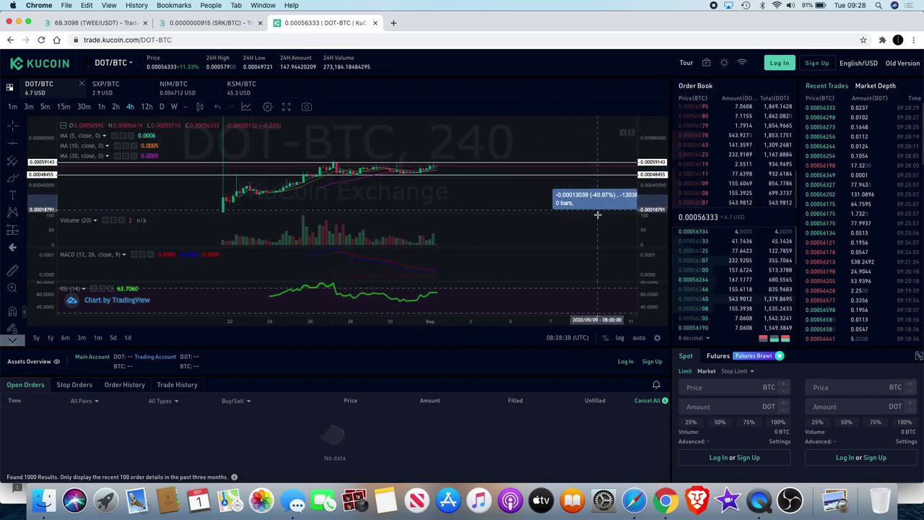
{"action": "left_click", "coordinate": [453, 167]}
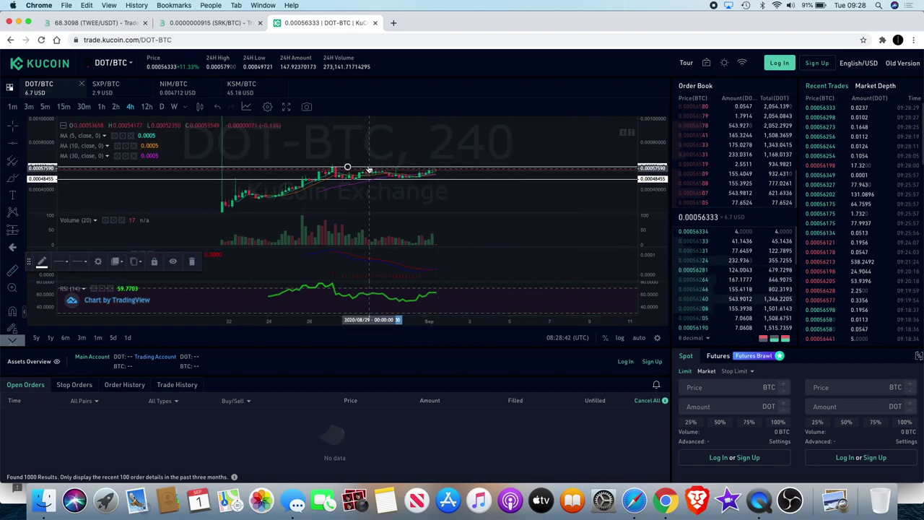
{"action": "left_click", "coordinate": [32, 239]}
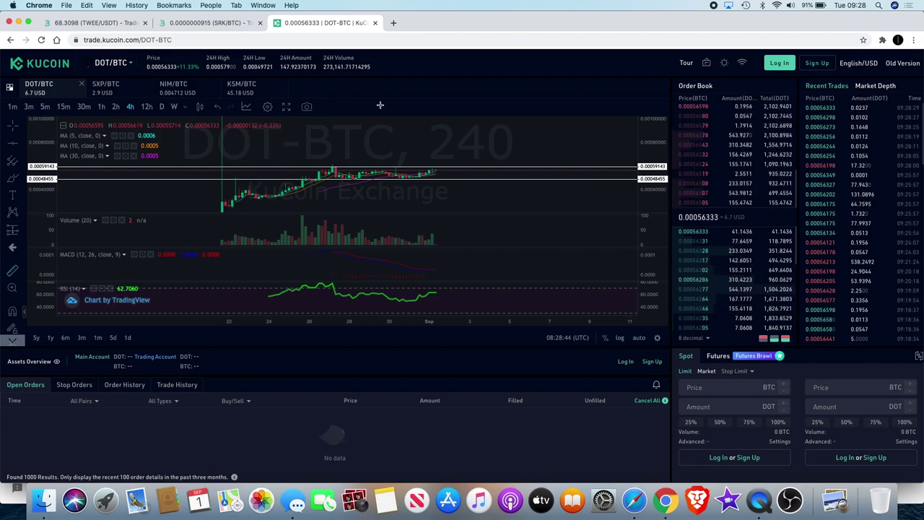
{"action": "left_click", "coordinate": [453, 166]}
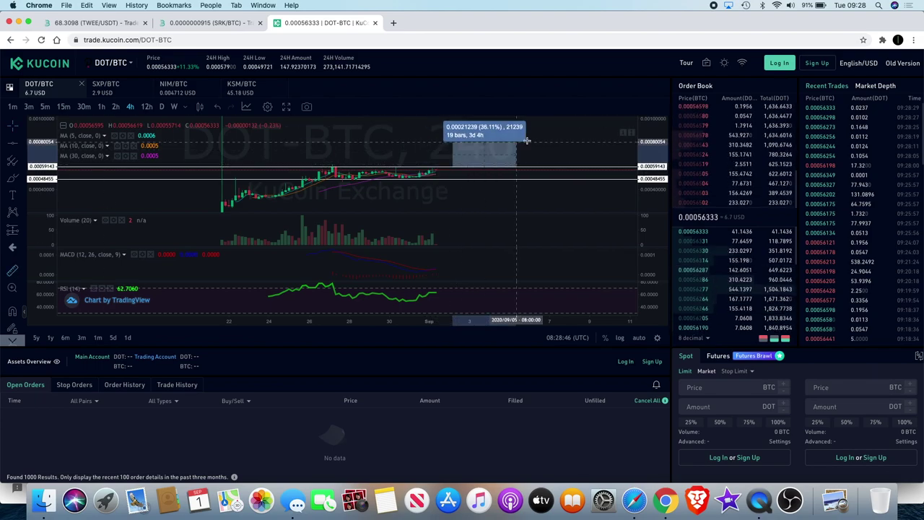
{"action": "left_click", "coordinate": [563, 116]}
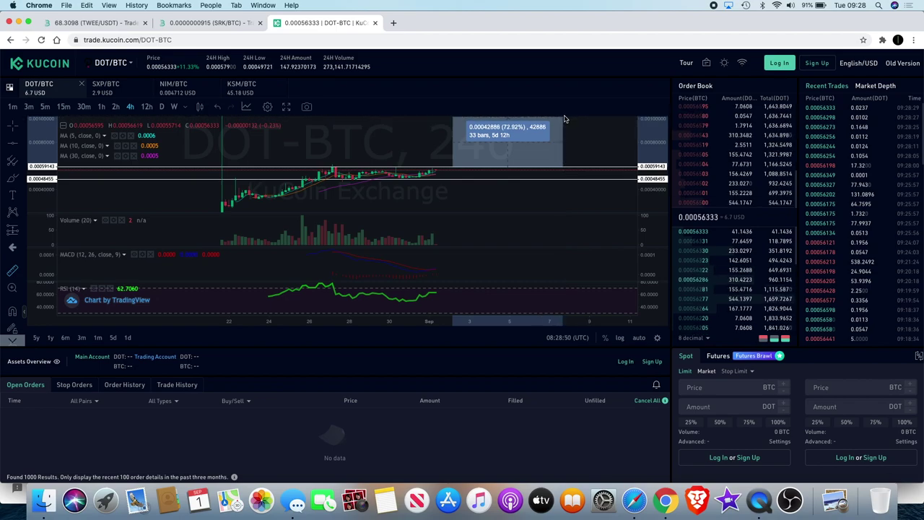
{"action": "left_click", "coordinate": [517, 217]}
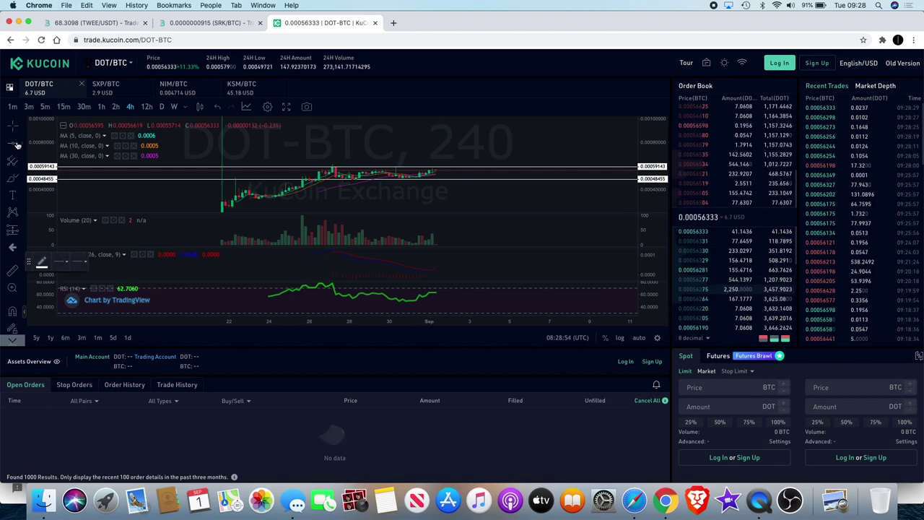
Step: Draw a vertical trend line from about 0.00024098 to 0.00060449 on 22 August and move it to the latest candle
{"action": "left_click", "coordinate": [13, 145]}
{"action": "left_click", "coordinate": [72, 114]}
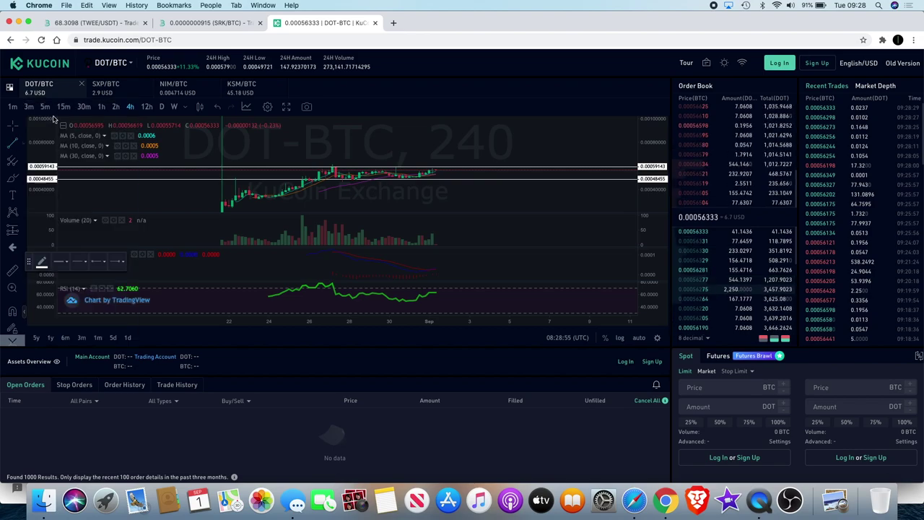
{"action": "left_click", "coordinate": [249, 207]}
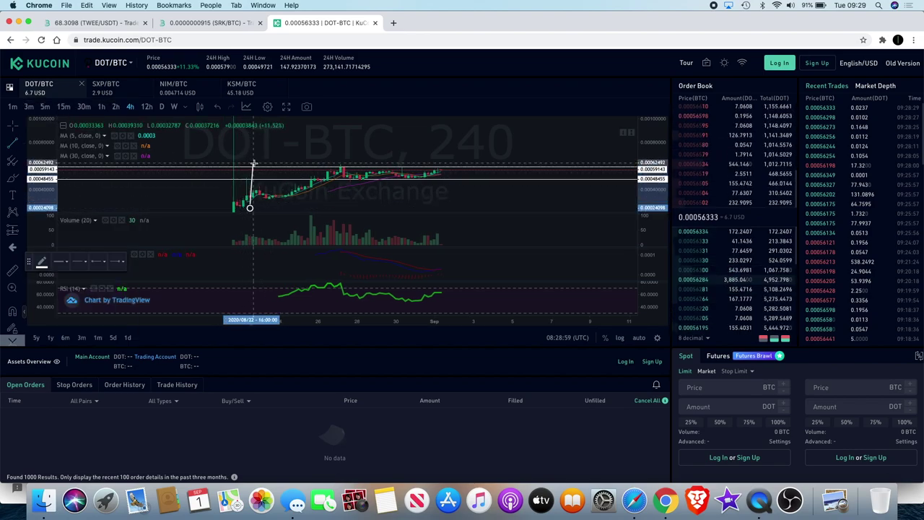
{"action": "left_click", "coordinate": [250, 166]}
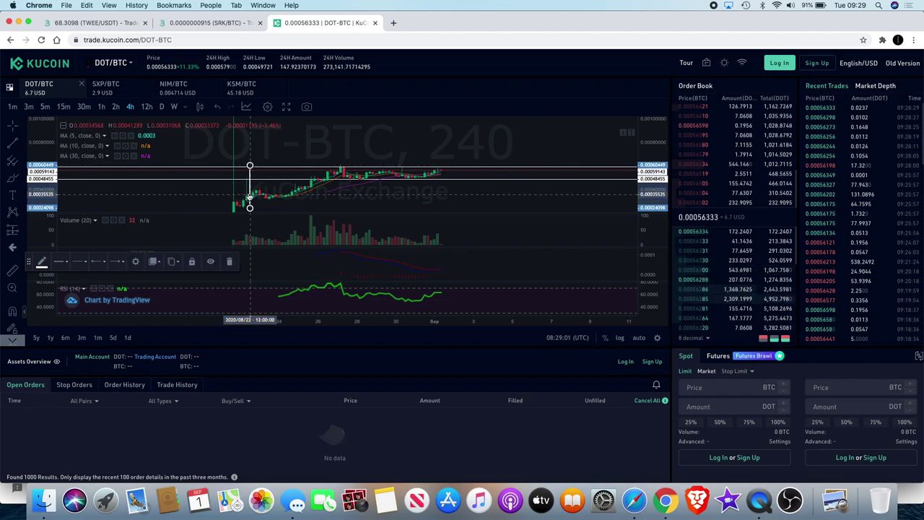
{"action": "left_click_drag", "start_coordinate": [250, 196], "coordinate": [445, 154]}
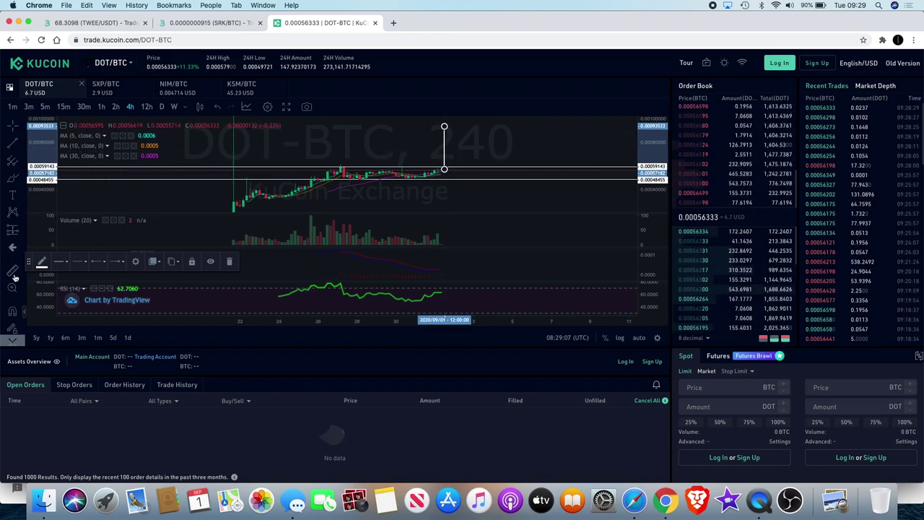
Step: Measure the potential rise from the upper horizontal line beside the vertical trend line, and delete the vertical line
{"action": "left_click", "coordinate": [474, 168]}
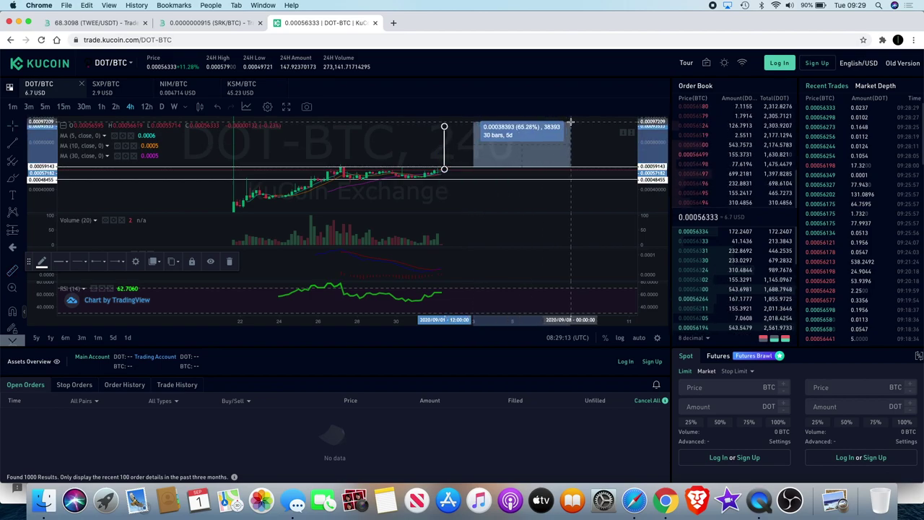
{"action": "left_click", "coordinate": [602, 134]}
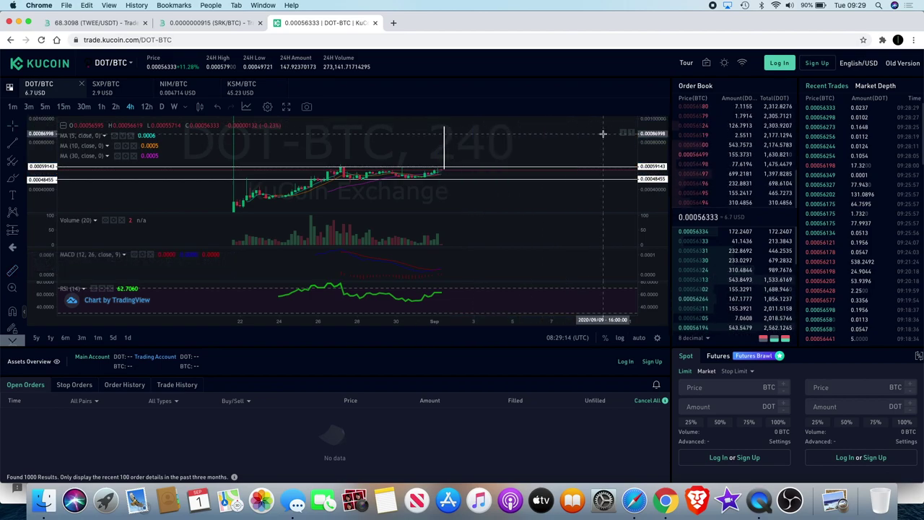
{"action": "left_click", "coordinate": [444, 153]}
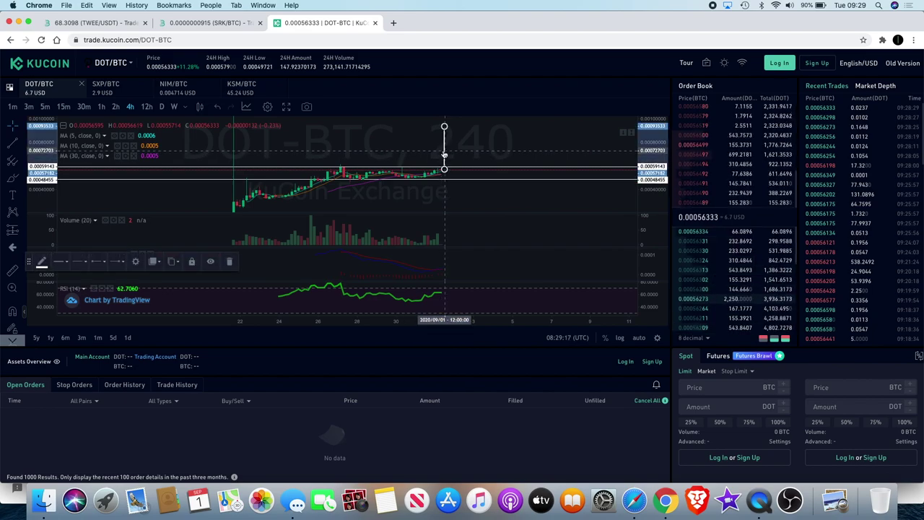
{"action": "key", "text": "Delete"}
Step: Examine the DOT/BTC rally and recent candles between the two horizontal lines, together with the volume, MACD and RSI panes
{"action": "scroll", "coordinate": [452, 181], "scroll_direction": "left", "scroll_amount": 5}
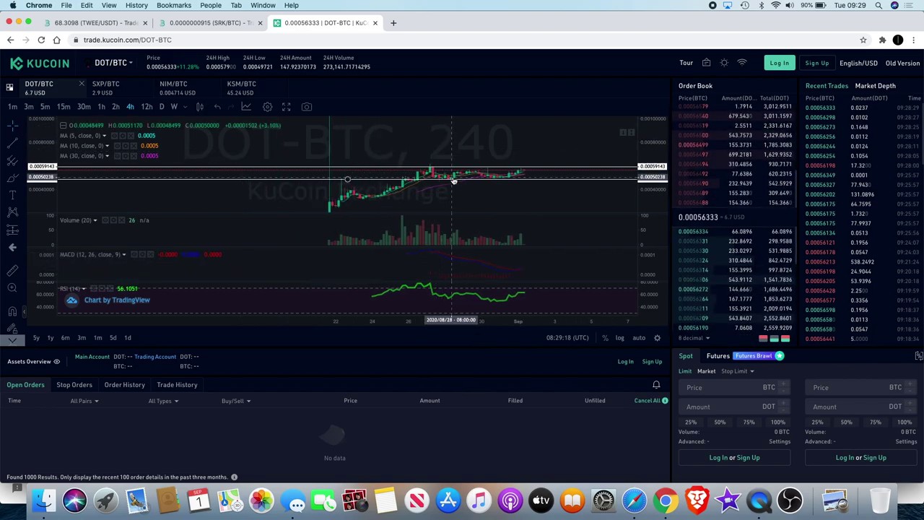
{"action": "scroll", "coordinate": [453, 180], "scroll_direction": "left", "scroll_amount": 4}
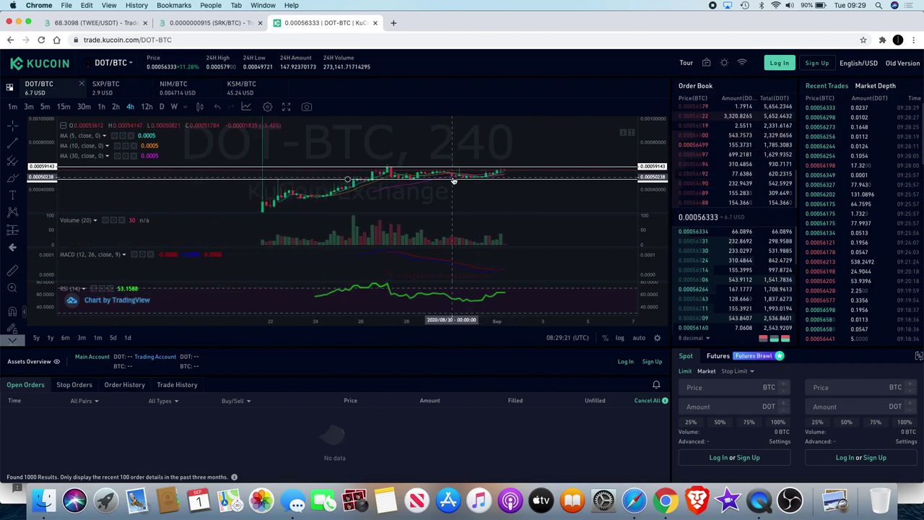
{"action": "scroll", "coordinate": [320, 206], "scroll_direction": "left", "scroll_amount": 2}
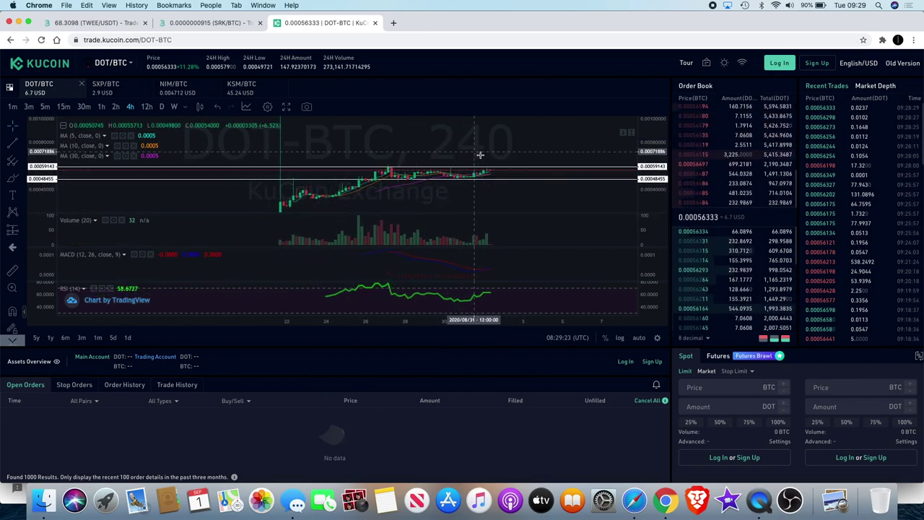
{"action": "scroll", "coordinate": [489, 164], "scroll_direction": "left", "scroll_amount": 8}
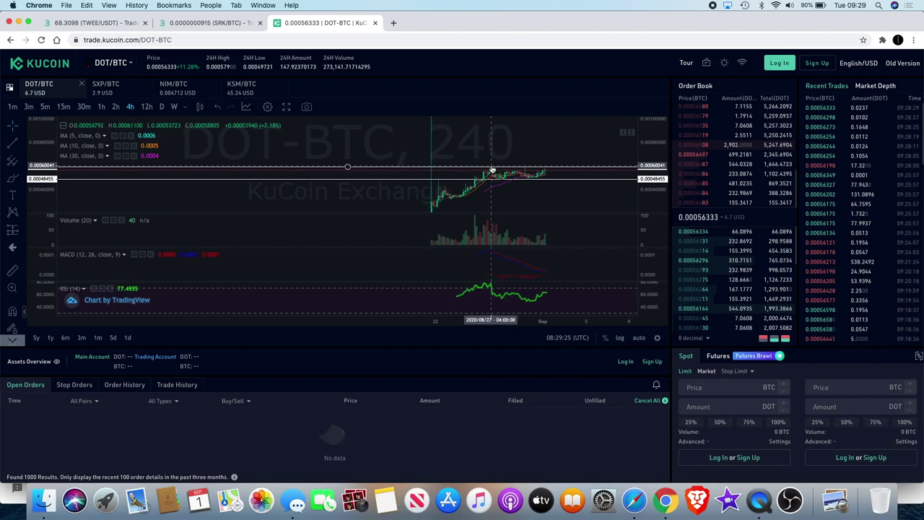
{"action": "scroll", "coordinate": [491, 169], "scroll_direction": "right", "scroll_amount": 4}
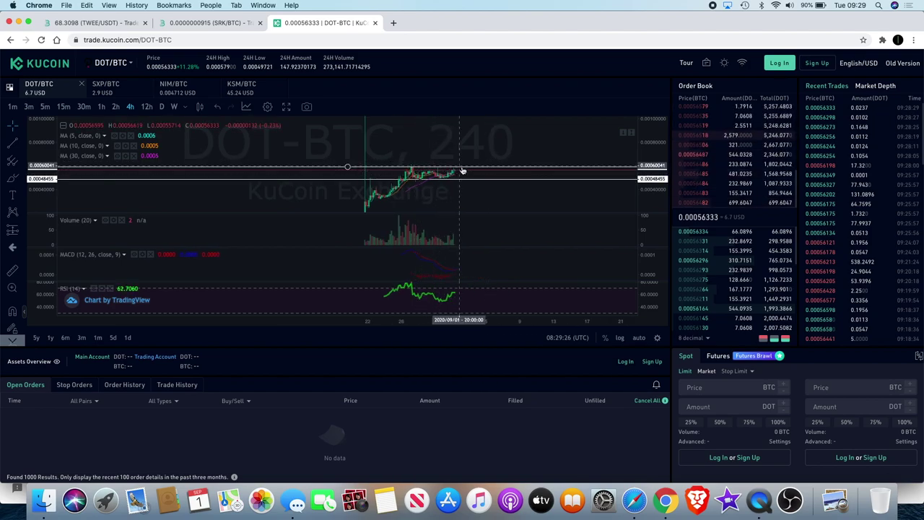
{"action": "scroll", "coordinate": [468, 143], "scroll_direction": "right", "scroll_amount": 4}
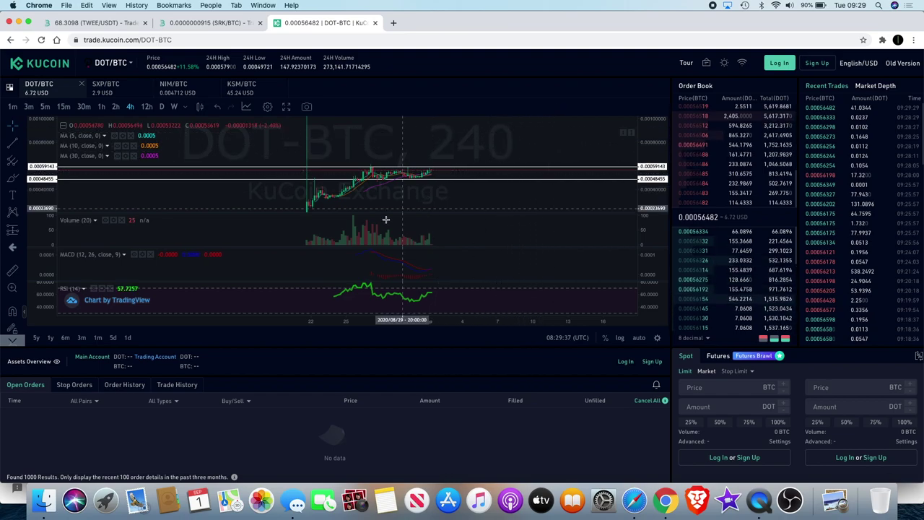
{"action": "scroll", "coordinate": [386, 218], "scroll_direction": "up", "scroll_amount": 3}
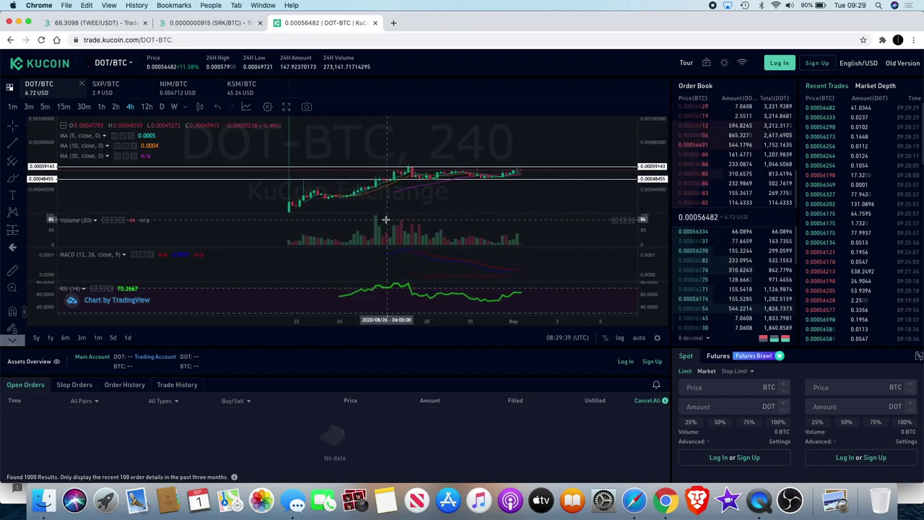
{"action": "scroll", "coordinate": [385, 219], "scroll_direction": "down", "scroll_amount": 4}
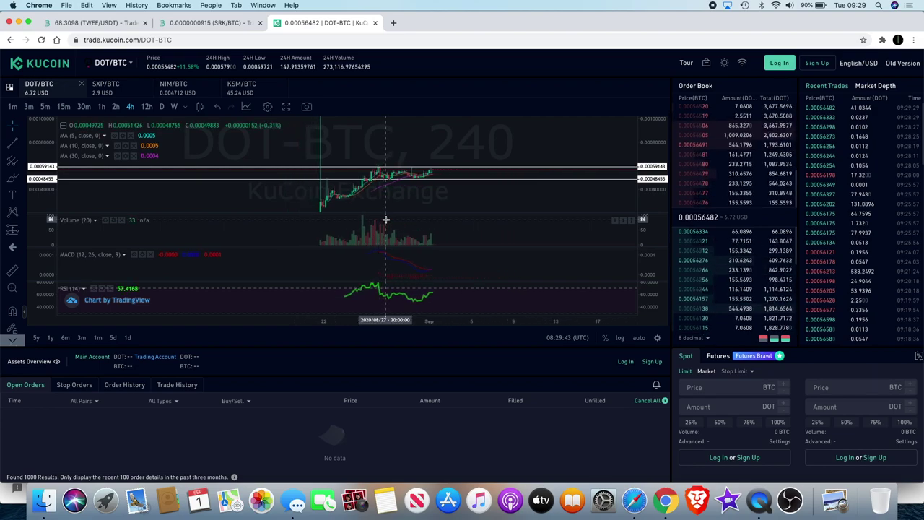
{"action": "scroll", "coordinate": [391, 206], "scroll_direction": "up", "scroll_amount": 3}
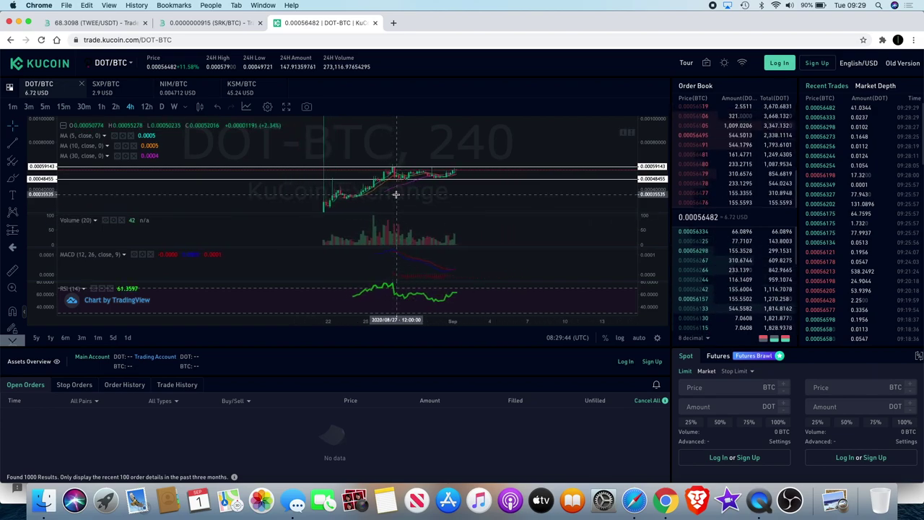
{"action": "scroll", "coordinate": [395, 194], "scroll_direction": "up", "scroll_amount": 2}
{"action": "scroll", "coordinate": [395, 194], "scroll_direction": "down", "scroll_amount": 2}
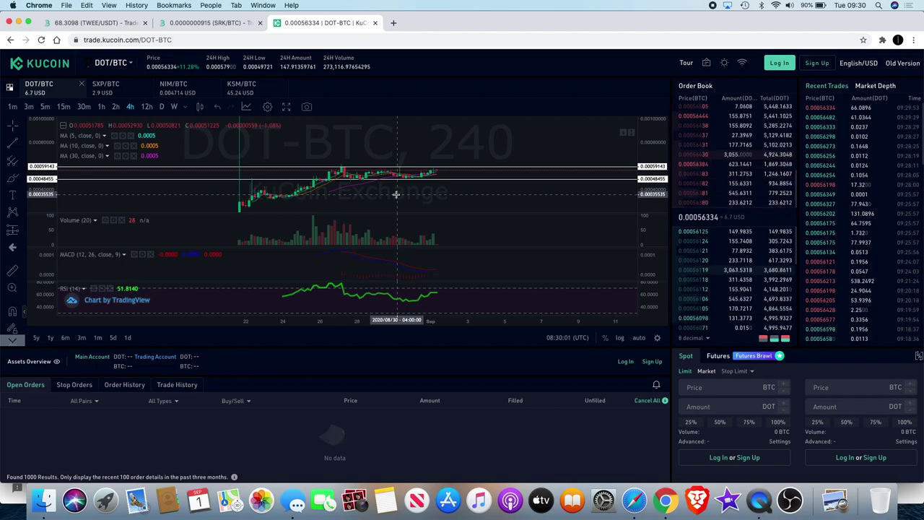
{"action": "scroll", "coordinate": [395, 193], "scroll_direction": "left", "scroll_amount": 10}
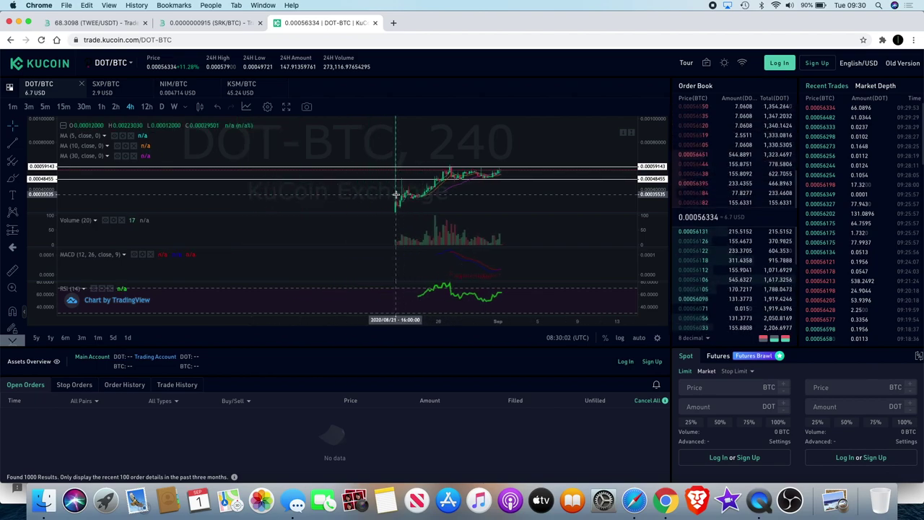
{"action": "scroll", "coordinate": [396, 193], "scroll_direction": "left", "scroll_amount": 3}
{"action": "scroll", "coordinate": [392, 198], "scroll_direction": "up", "scroll_amount": 5}
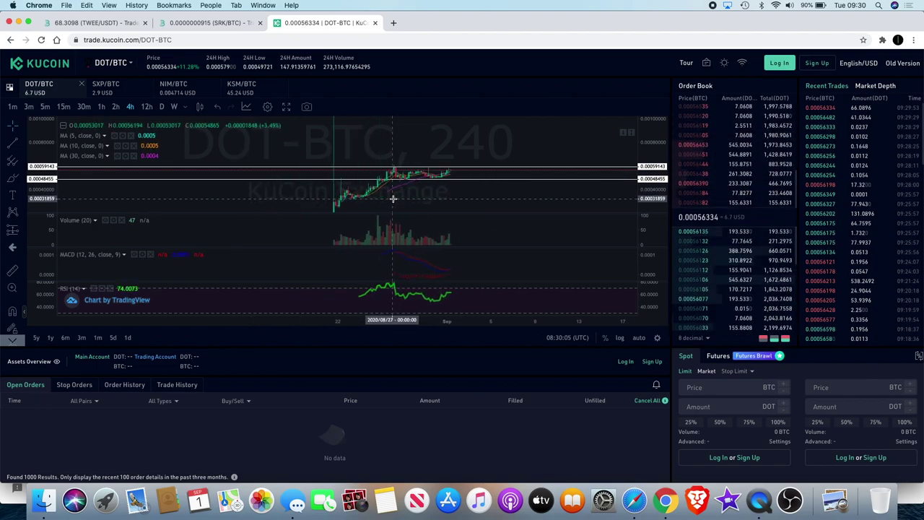
{"action": "scroll", "coordinate": [393, 199], "scroll_direction": "up", "scroll_amount": 5}
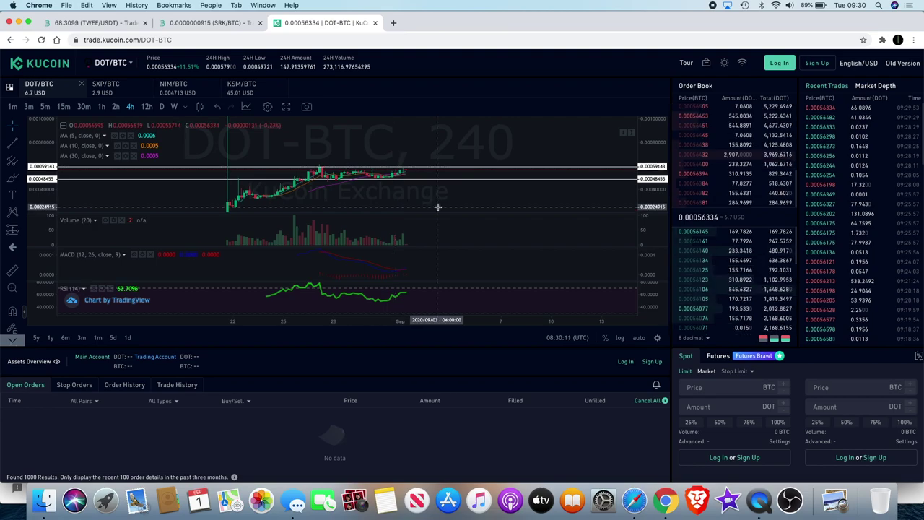
{"action": "scroll", "coordinate": [437, 206], "scroll_direction": "down", "scroll_amount": 5}
{"action": "scroll", "coordinate": [437, 206], "scroll_direction": "up", "scroll_amount": 2}
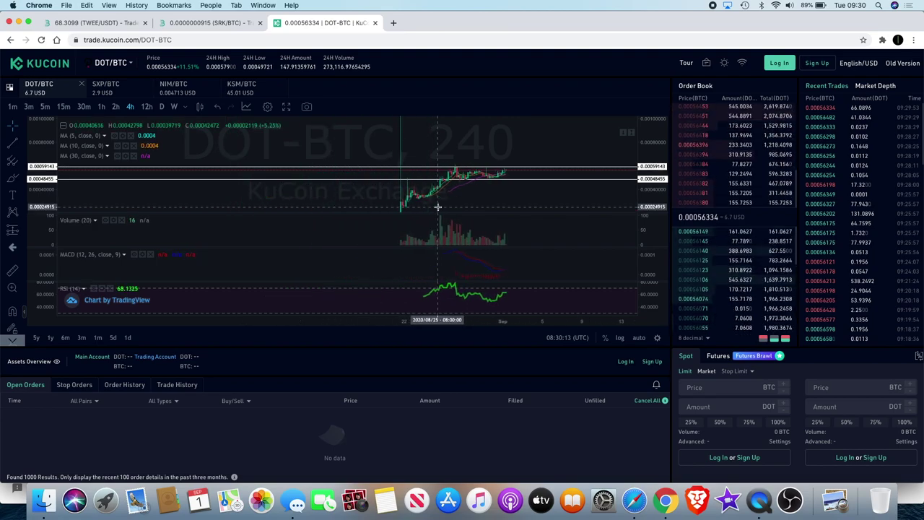
{"action": "scroll", "coordinate": [438, 206], "scroll_direction": "up", "scroll_amount": 1}
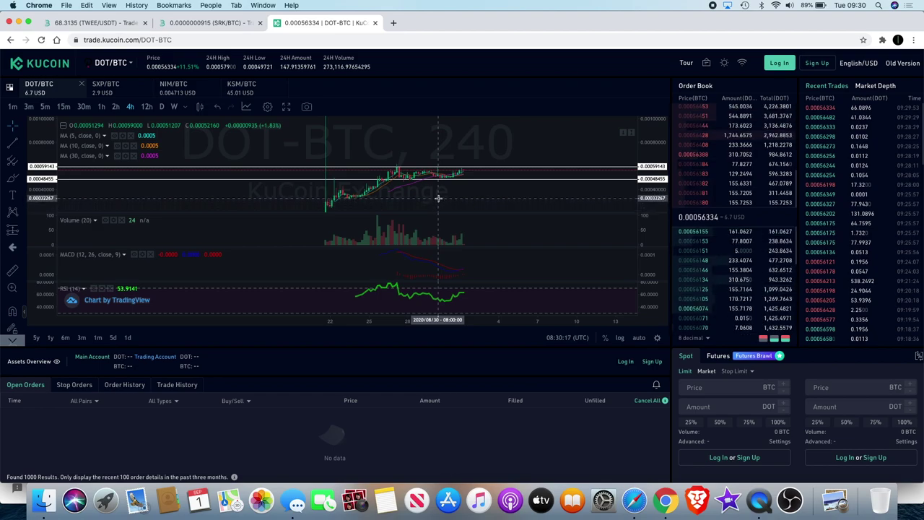
{"action": "scroll", "coordinate": [438, 198], "scroll_direction": "up", "scroll_amount": 1}
{"action": "scroll", "coordinate": [438, 198], "scroll_direction": "up", "scroll_amount": 1}
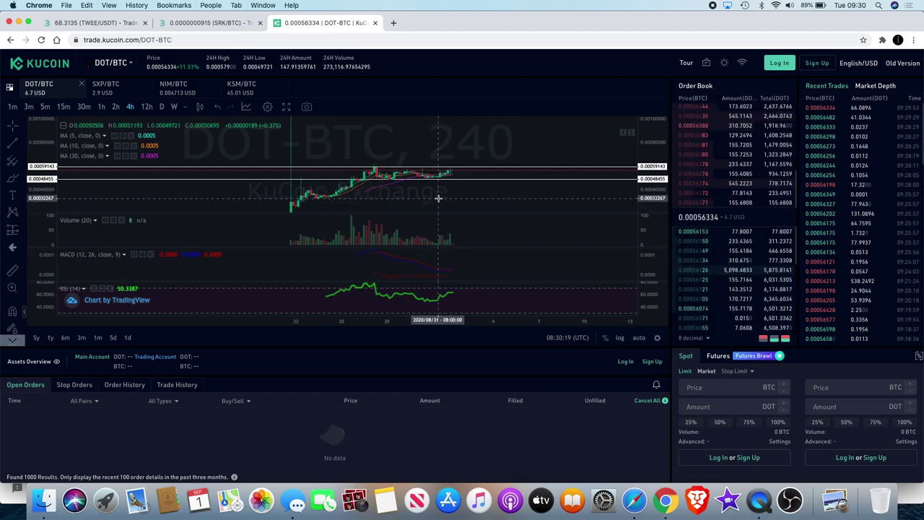
{"action": "scroll", "coordinate": [438, 198], "scroll_direction": "down", "scroll_amount": 1}
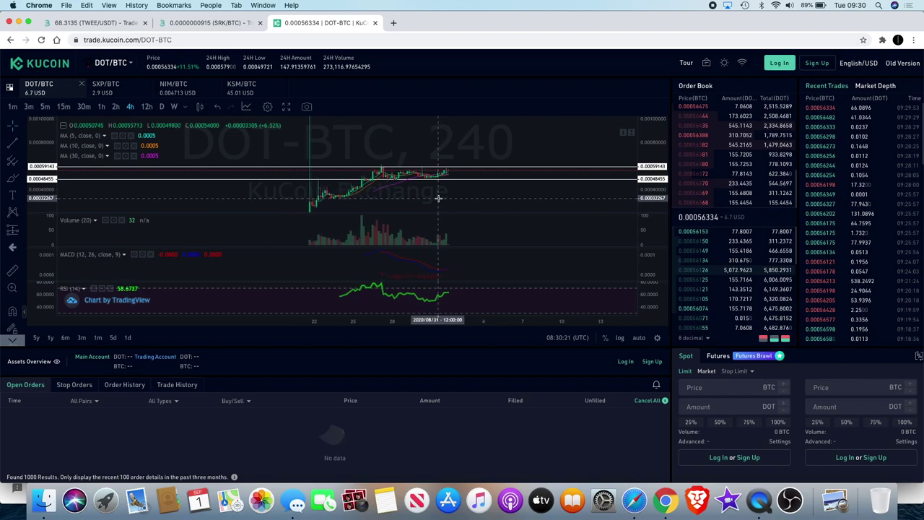
{"action": "scroll", "coordinate": [438, 198], "scroll_direction": "up", "scroll_amount": 2}
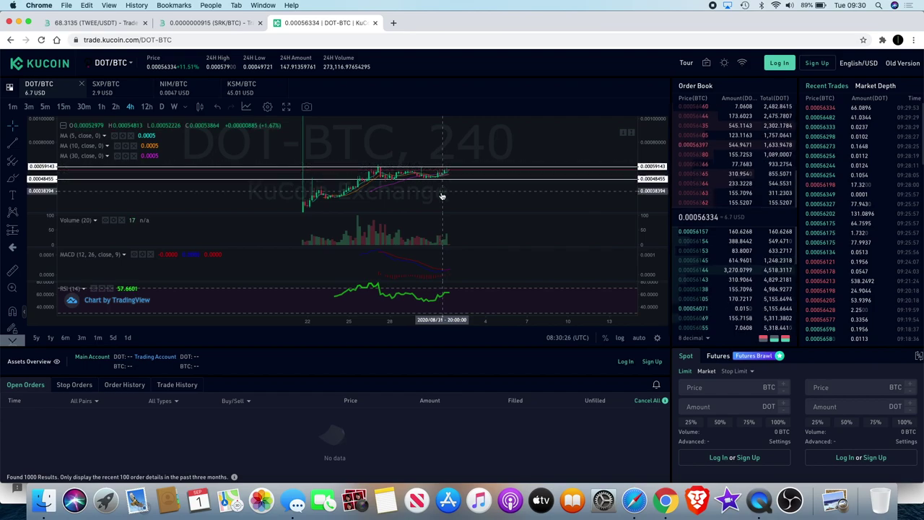
{"action": "scroll", "coordinate": [441, 195], "scroll_direction": "down", "scroll_amount": 2}
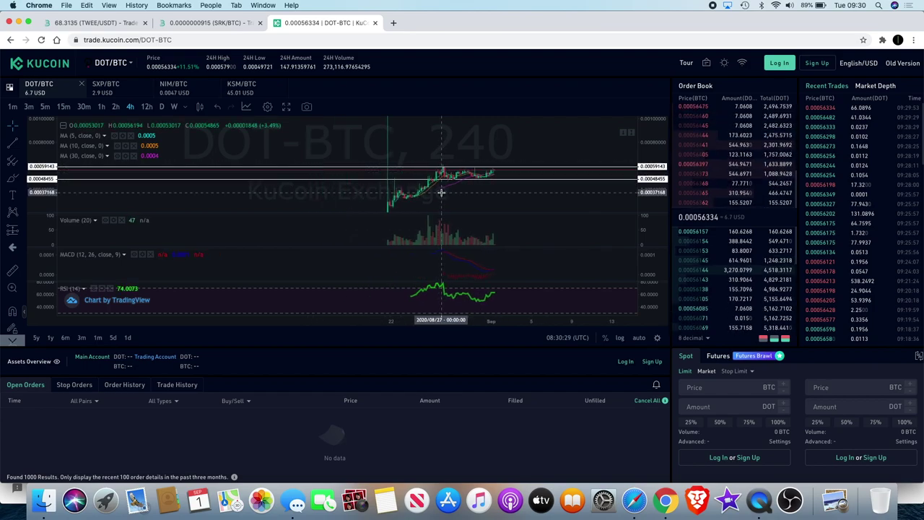
{"action": "scroll", "coordinate": [441, 192], "scroll_direction": "up", "scroll_amount": 2}
{"action": "scroll", "coordinate": [441, 192], "scroll_direction": "down", "scroll_amount": 2}
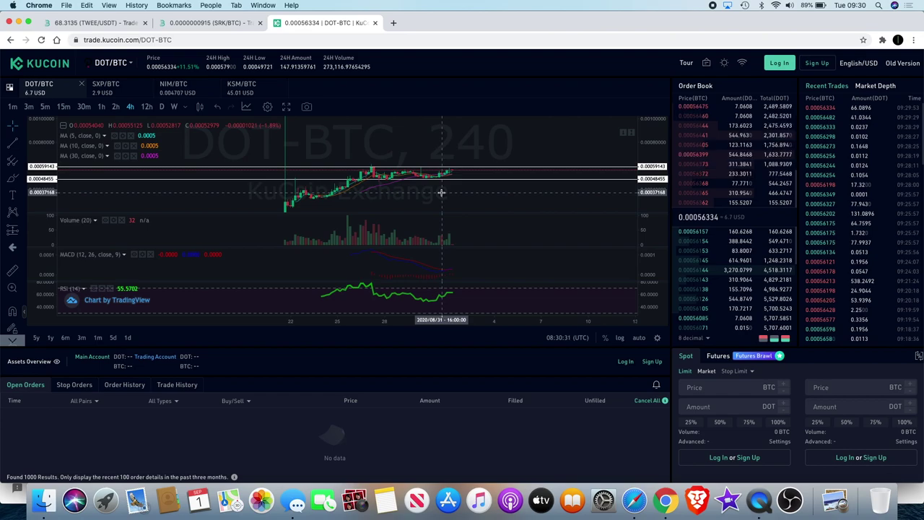
{"action": "scroll", "coordinate": [441, 192], "scroll_direction": "up", "scroll_amount": 2}
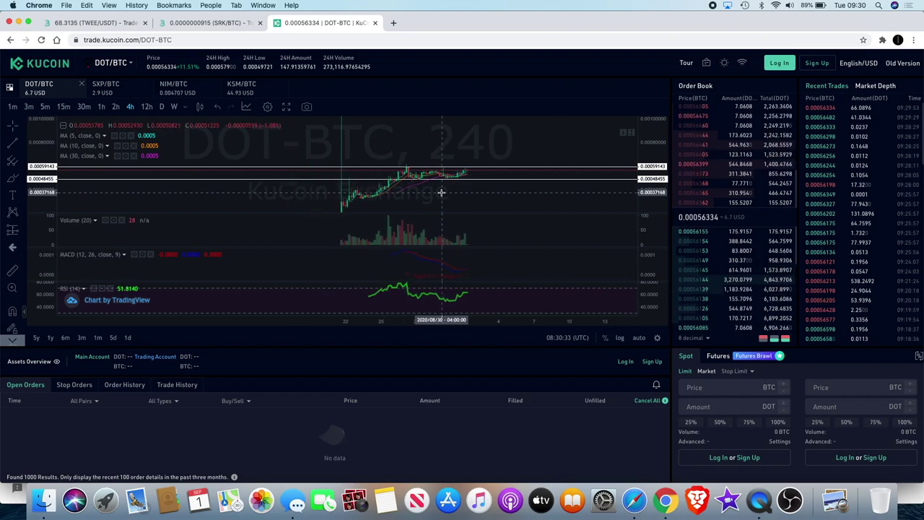